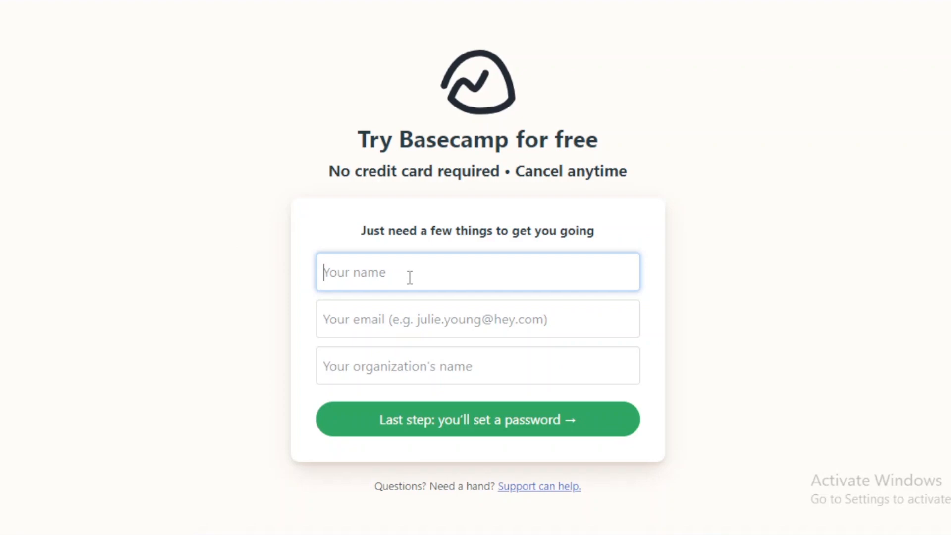
Enter the full name and a corrected e-mail address in the free trial sign-up form
left_click_drag(444, 171, 365, 190)
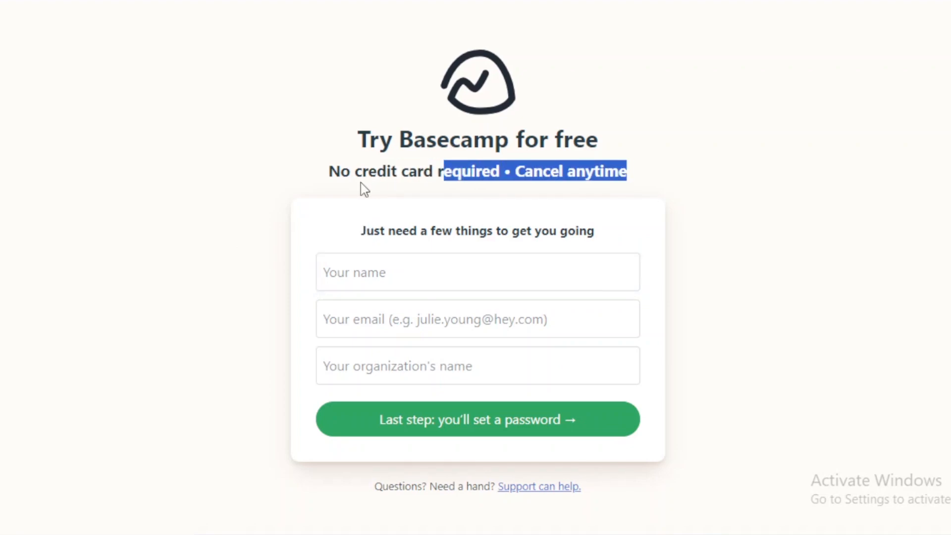
left_click(399, 172)
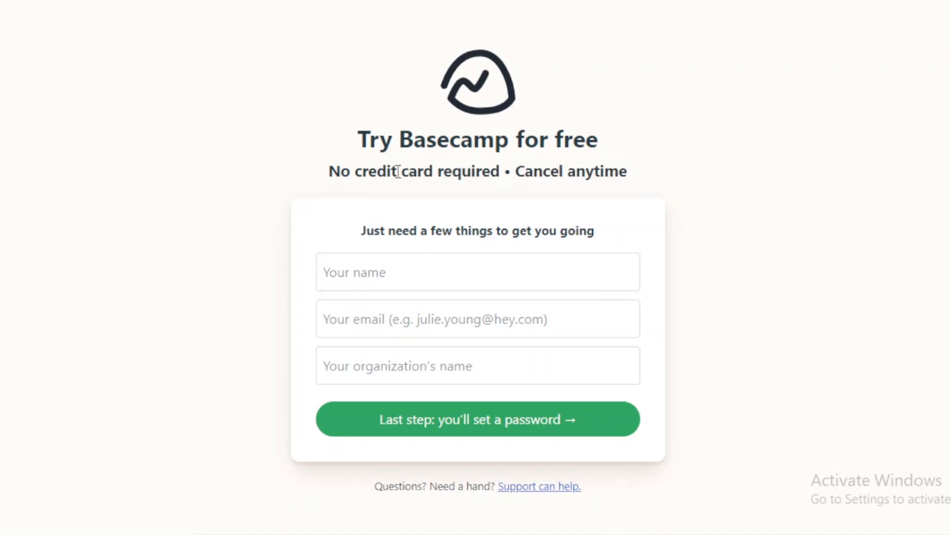
left_click(402, 272)
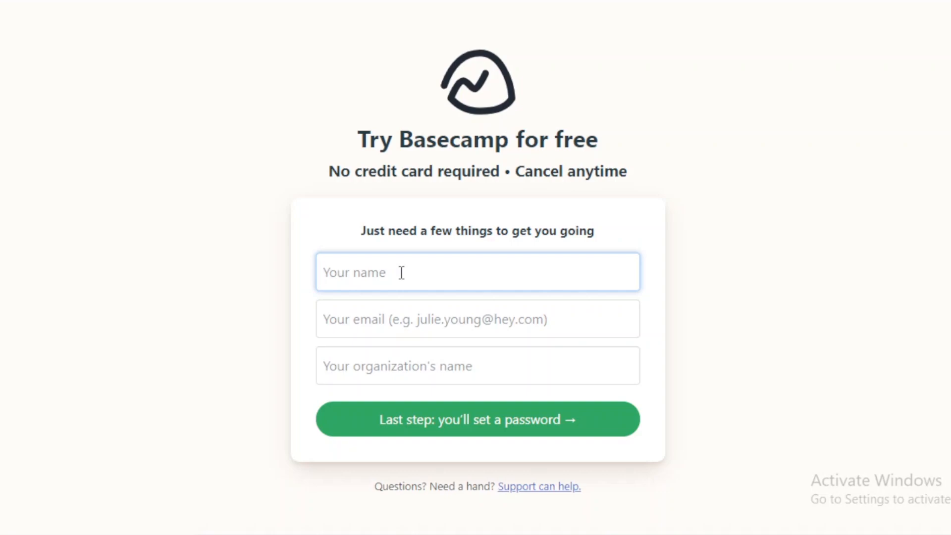
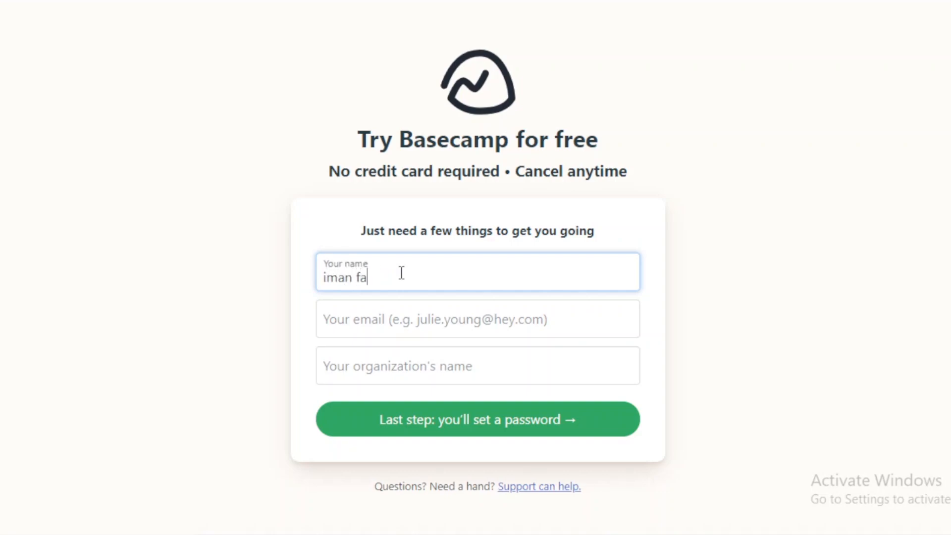
left_click(432, 324)
key("ctrl+v")
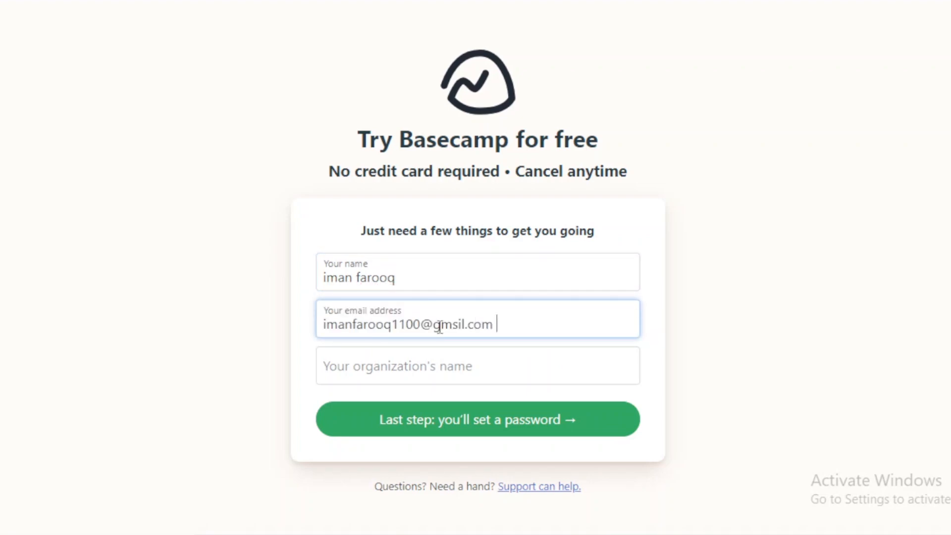
key("BackSpace")
type("a")
Set the organization's name to xyz and continue to the password stage of the sign-up
left_click(506, 373)
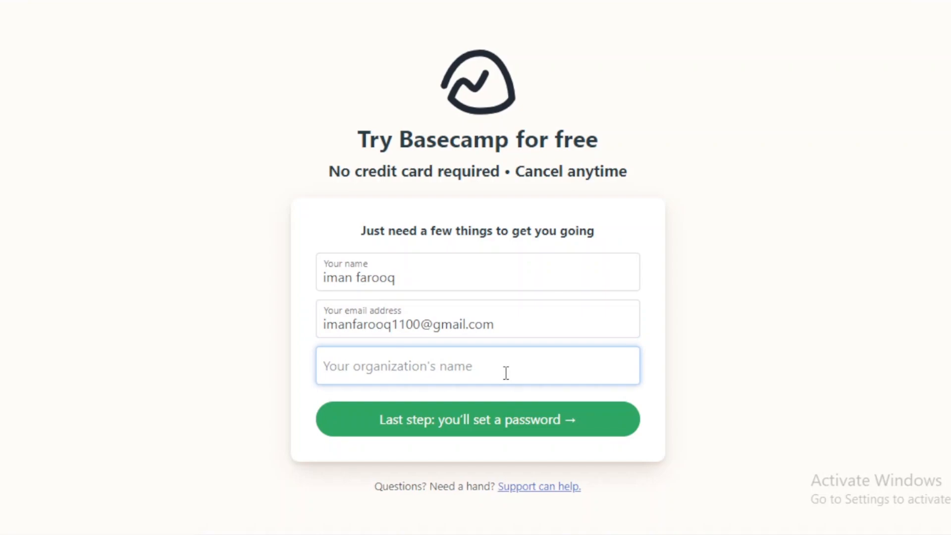
type("xyz")
left_click(536, 424)
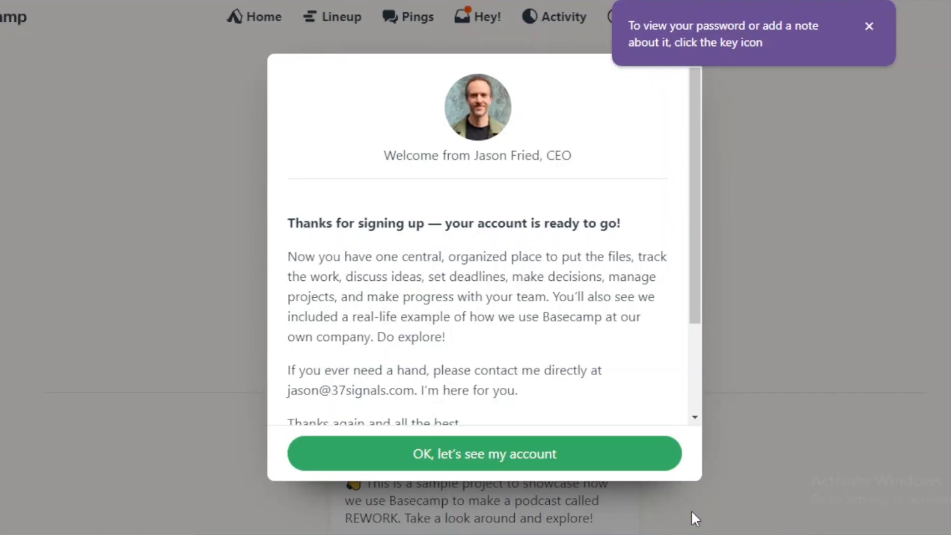
Read the CEO's welcome message to its end and proceed to the new account
mouse_move(692, 224)
left_mouse_down()
mouse_move(686, 334)
mouse_move(711, 163)
left_mouse_up()
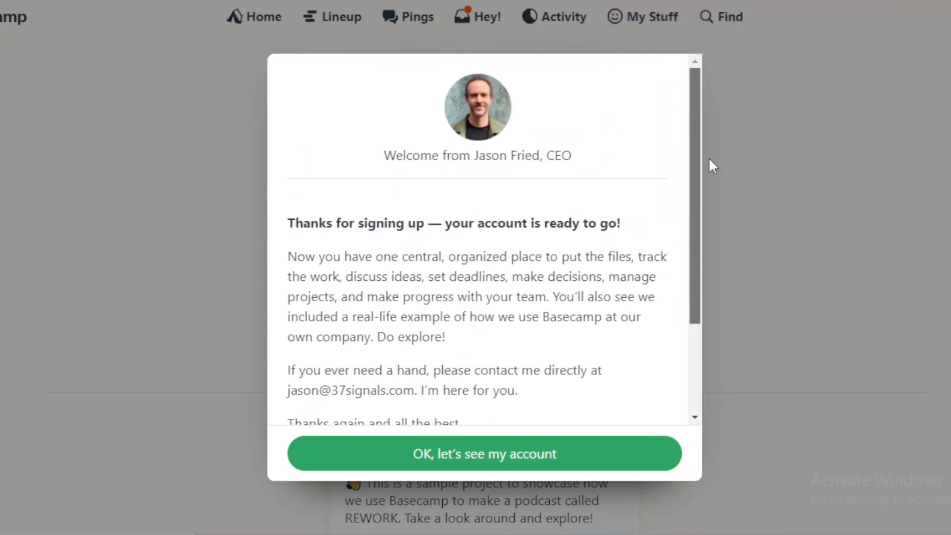
left_click_drag(701, 208, 692, 333)
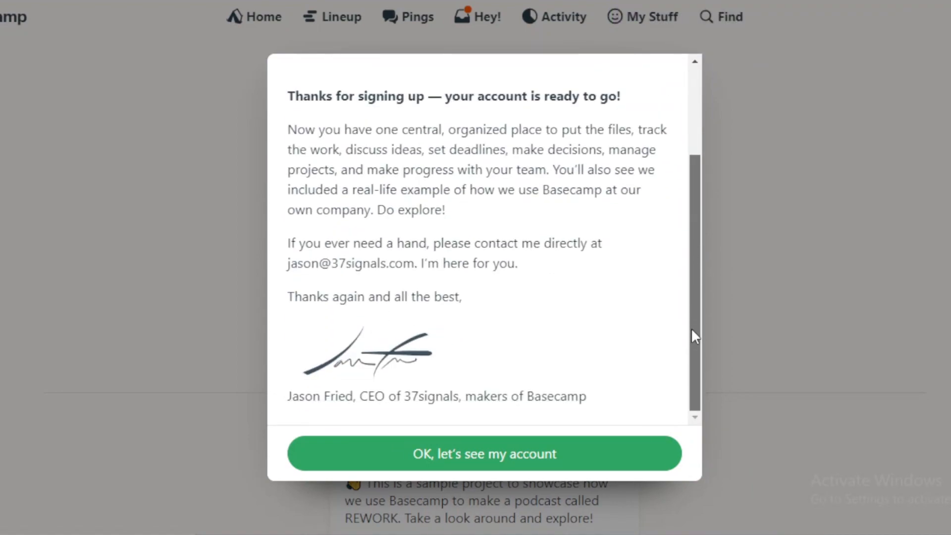
left_click(466, 463)
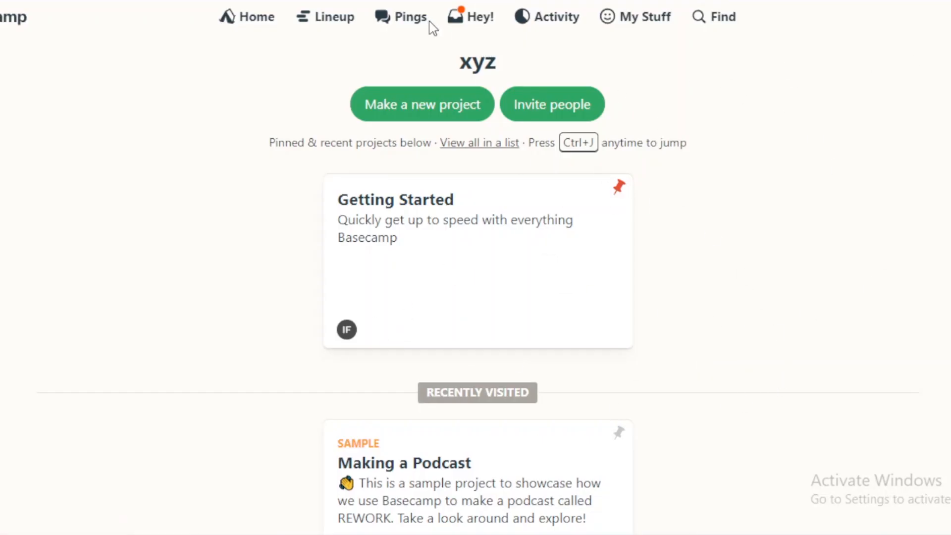
Look through the new notifications, the Latest Activity page and the My Stuff options
left_click(463, 22)
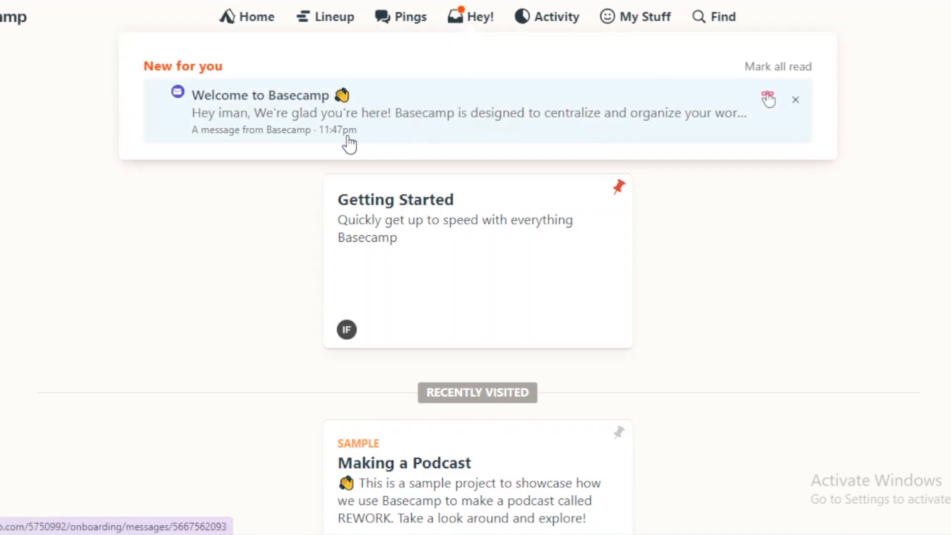
left_click(568, 28)
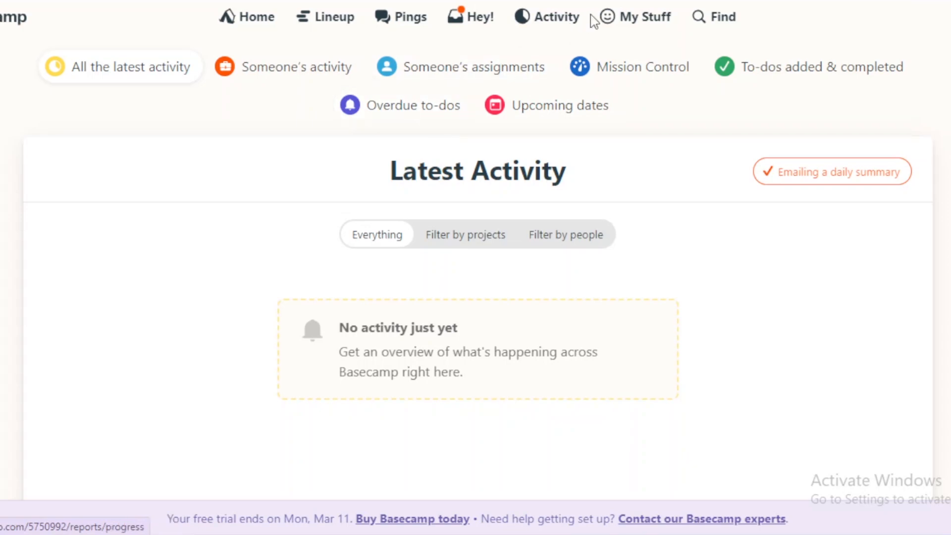
left_click(615, 24)
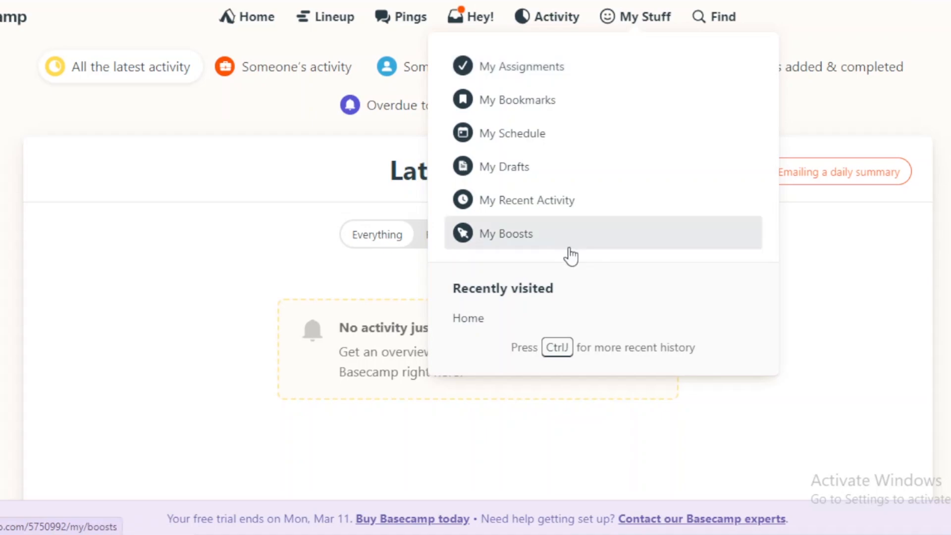
Open the account search and examine its filter choices for person and location
left_click(721, 23)
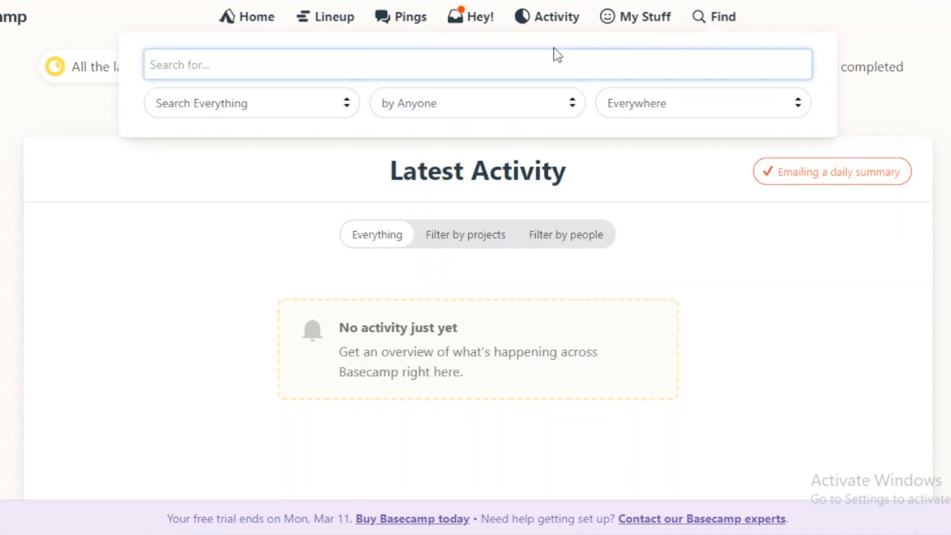
left_click(574, 105)
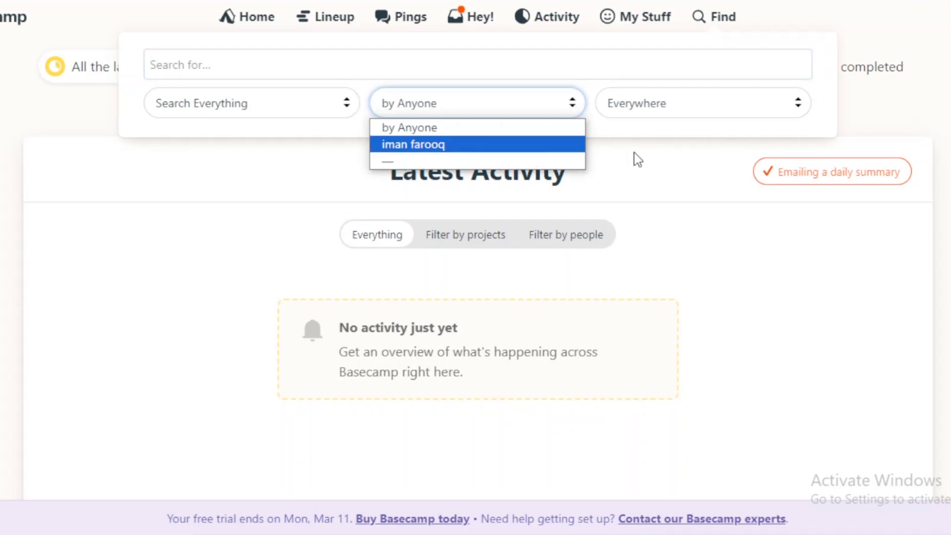
left_click(665, 113)
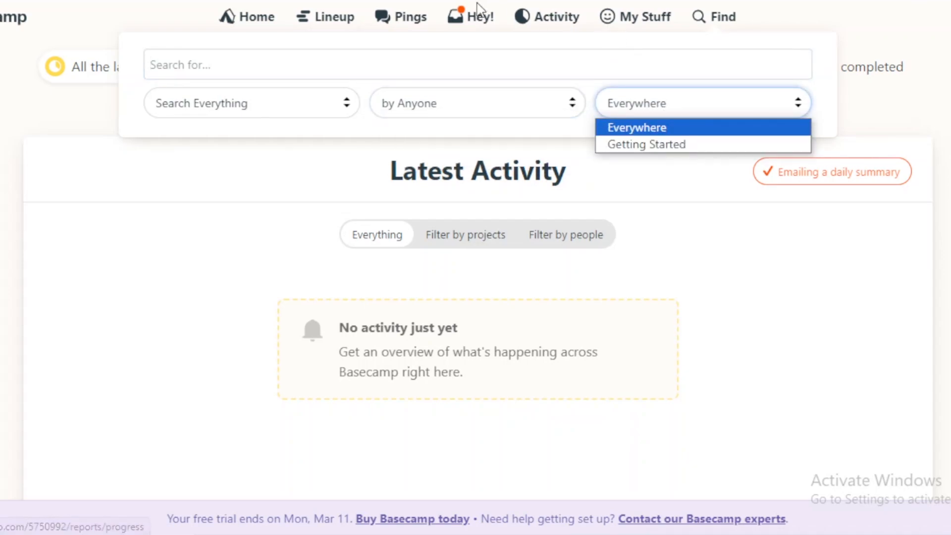
View the Pings private chat starter and the Lineup timeline, ending back on the home page
left_click(419, 19)
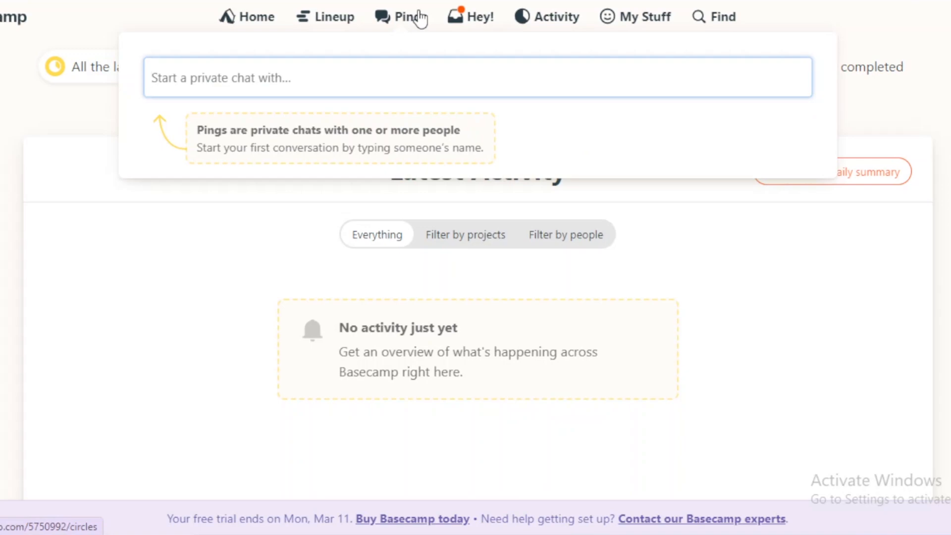
left_click(329, 23)
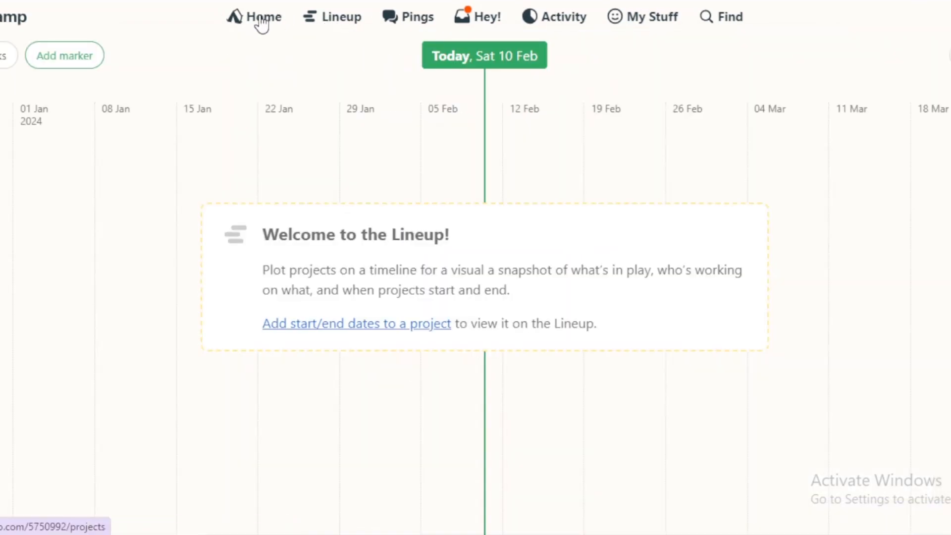
left_click(262, 24)
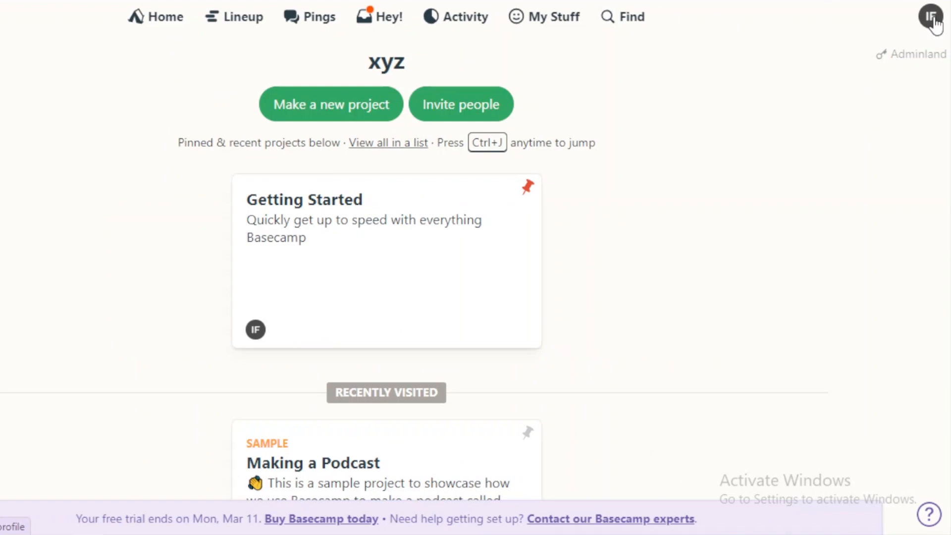
Check the notification and personal settings of the profile, and review the sample project, schedule and assignments on the home page
left_click(932, 19)
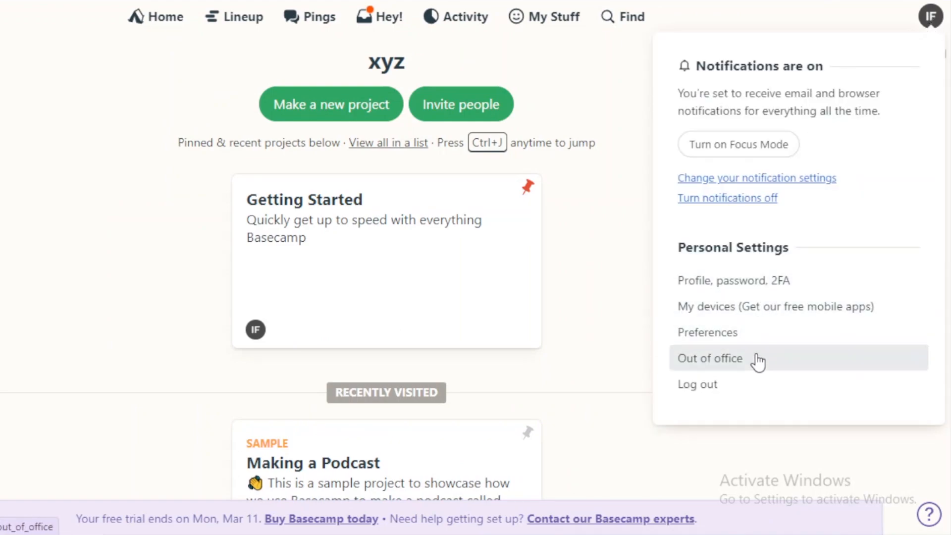
left_click(648, 426)
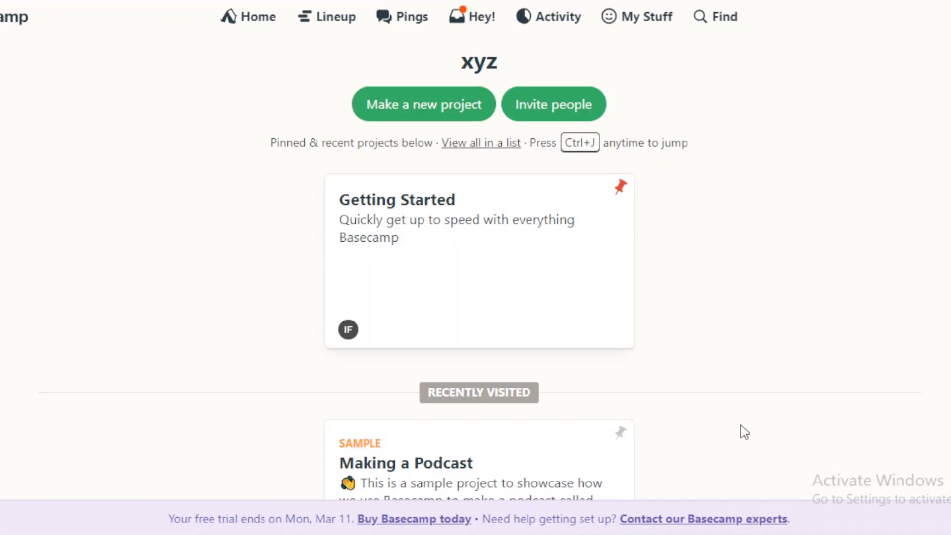
scroll(744, 432, "down", 8)
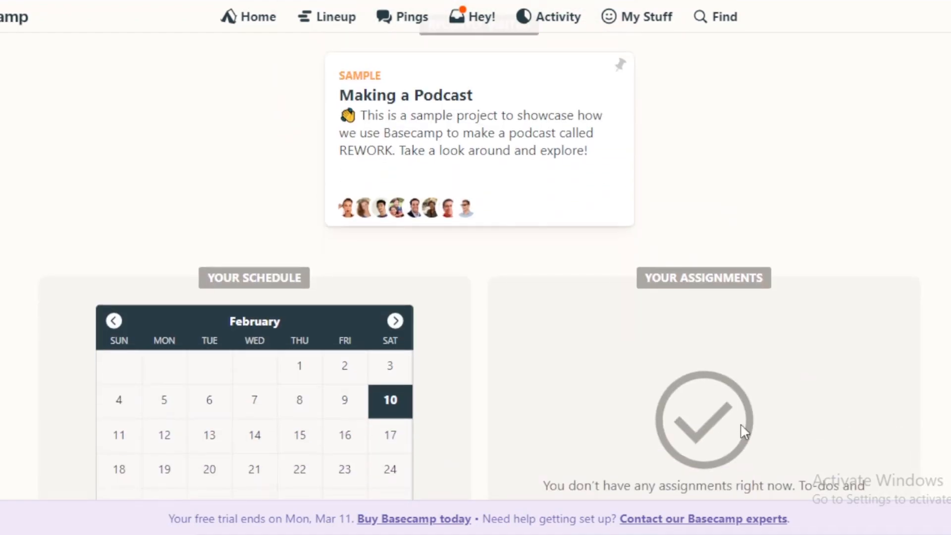
scroll(744, 432, "down", 4)
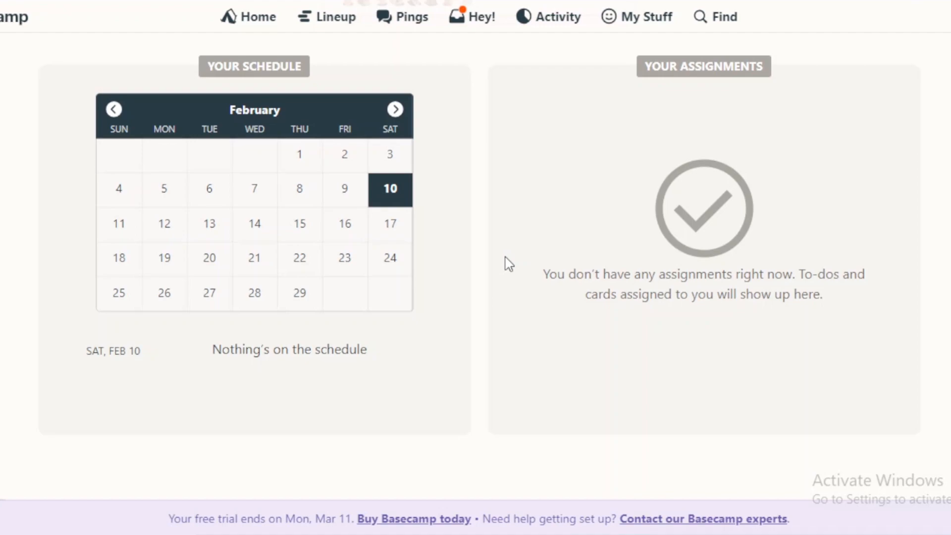
scroll(510, 264, "up", 3)
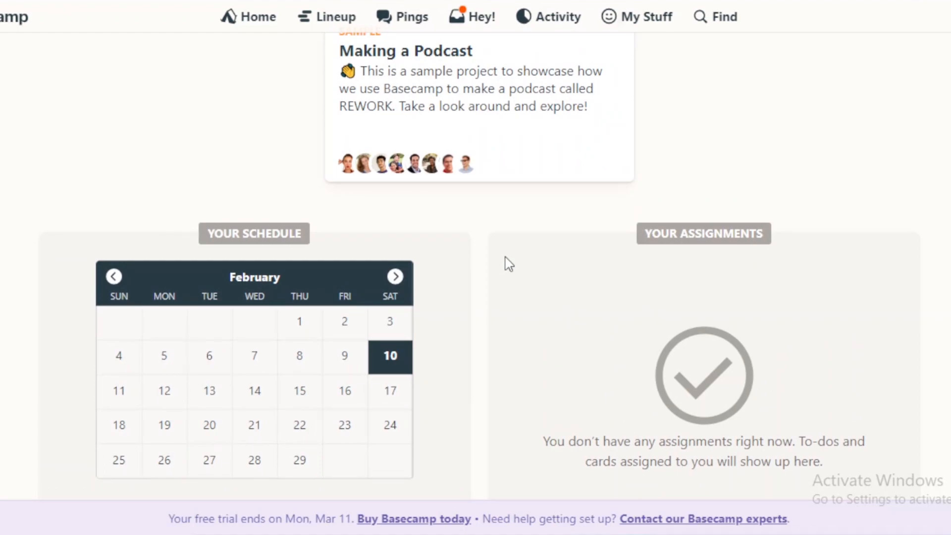
scroll(509, 264, "up", 7)
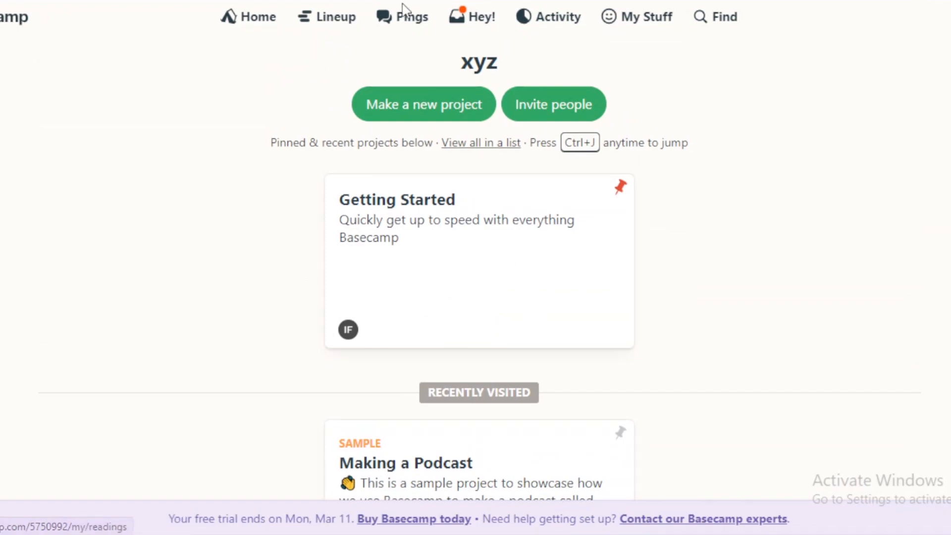
Browse the Lineup timeline, the Pings chat starter and the desktop and mobile app download options
left_click(329, 25)
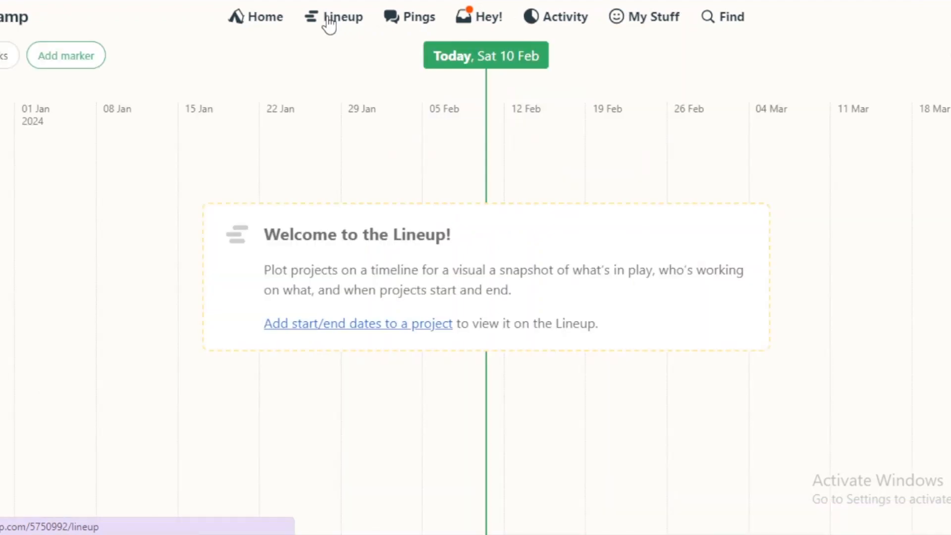
left_click(409, 22)
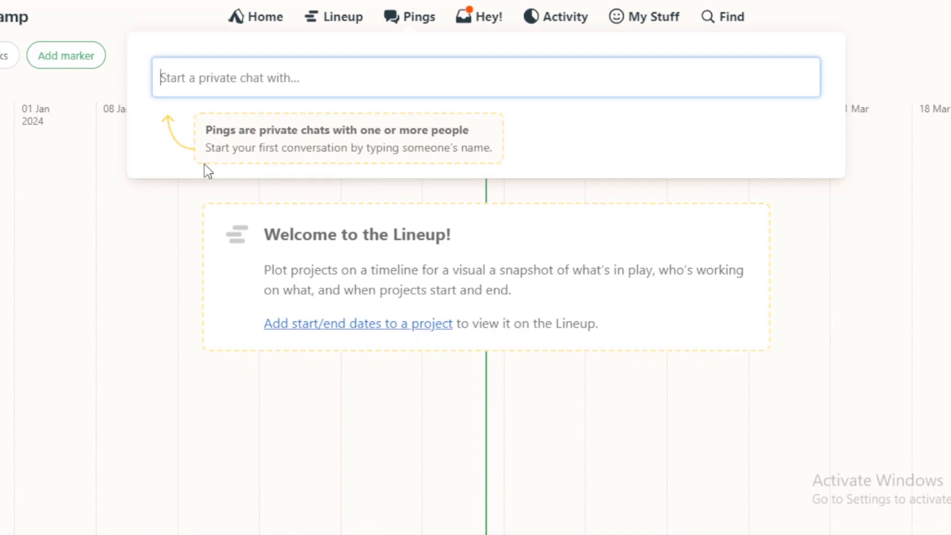
left_click(3, 17)
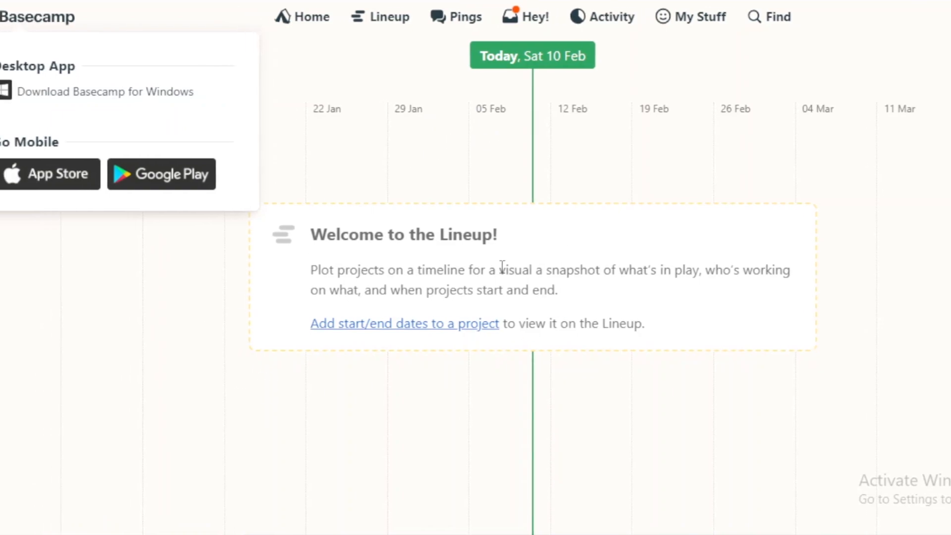
left_click_drag(10, 141, 106, 142)
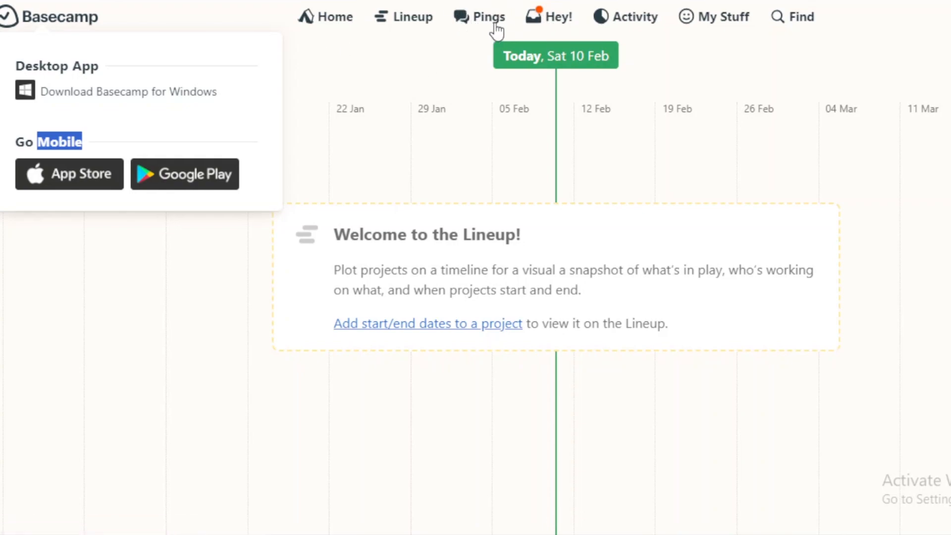
Check the Hey! notifications again and return to the xyz home page
left_click(533, 19)
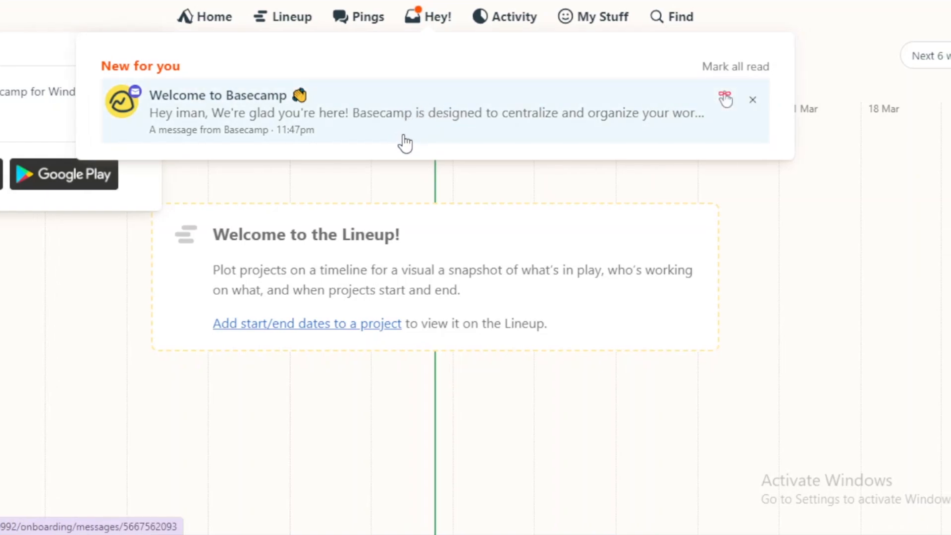
left_click(5, 124)
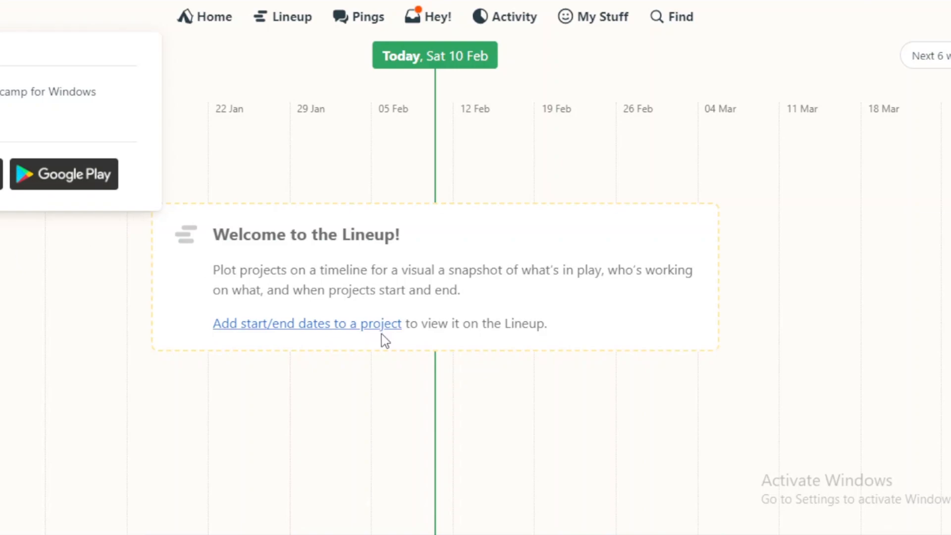
left_click(36, 365)
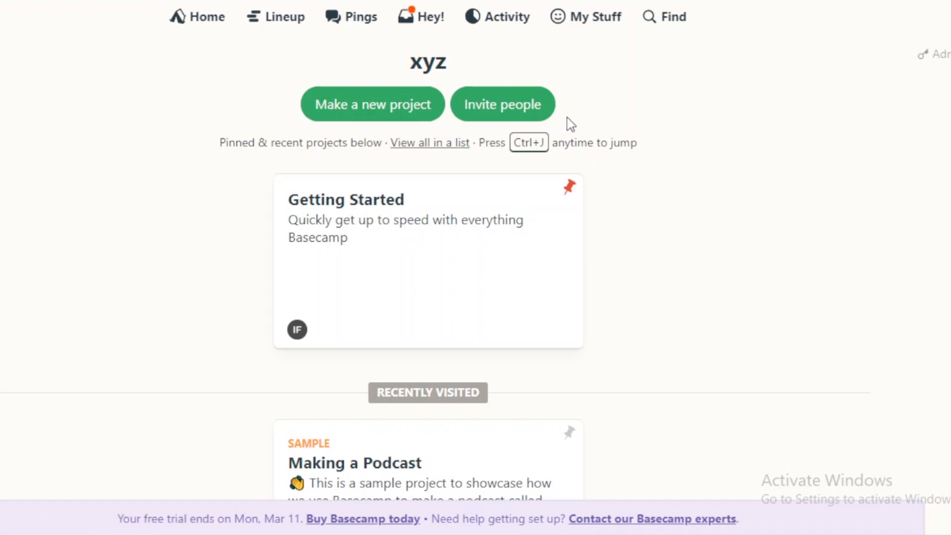
Open the page for inviting people and review the coworker, outside collaborator and client invitation types
left_click(588, 118)
left_click_drag(391, 226, 477, 246)
left_click(599, 278)
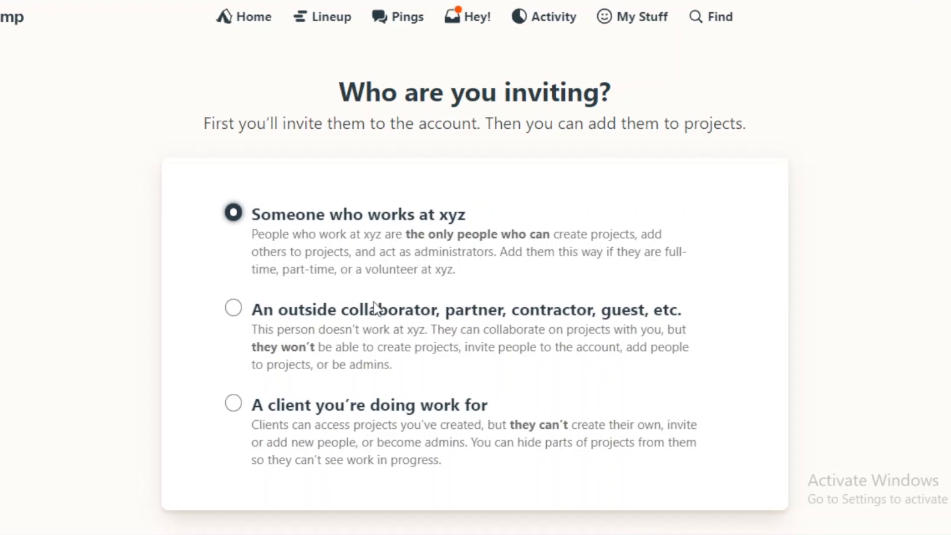
scroll(475, 268, "down", 2)
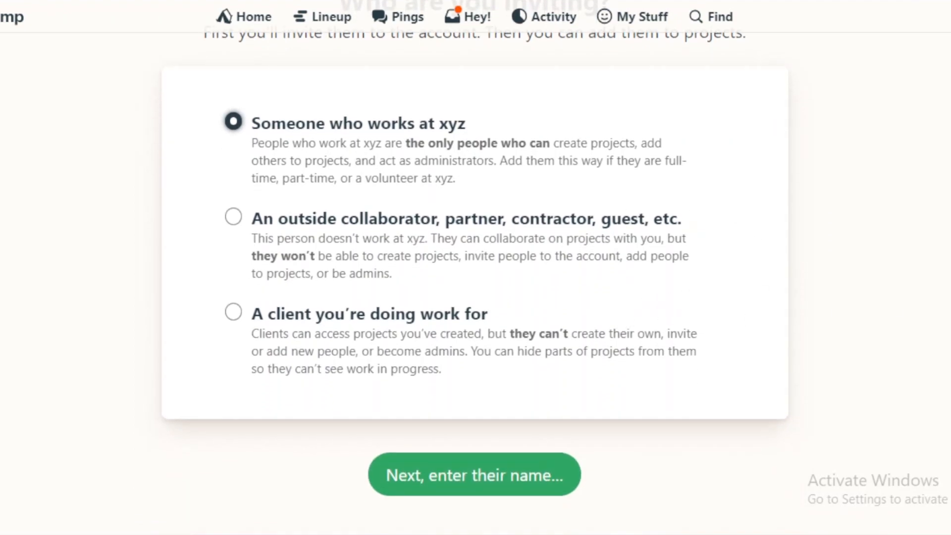
scroll(475, 268, "up", 2)
scroll(475, 268, "down", 1)
scroll(475, 268, "up", 1)
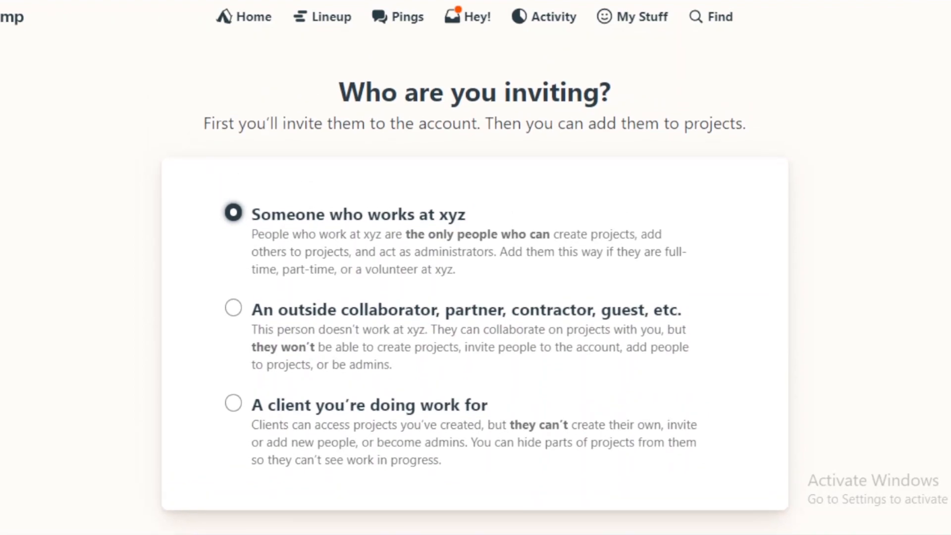
Choose the invitation type for a client you're doing work for and open the client account setup form
scroll(474, 267, "down", 3)
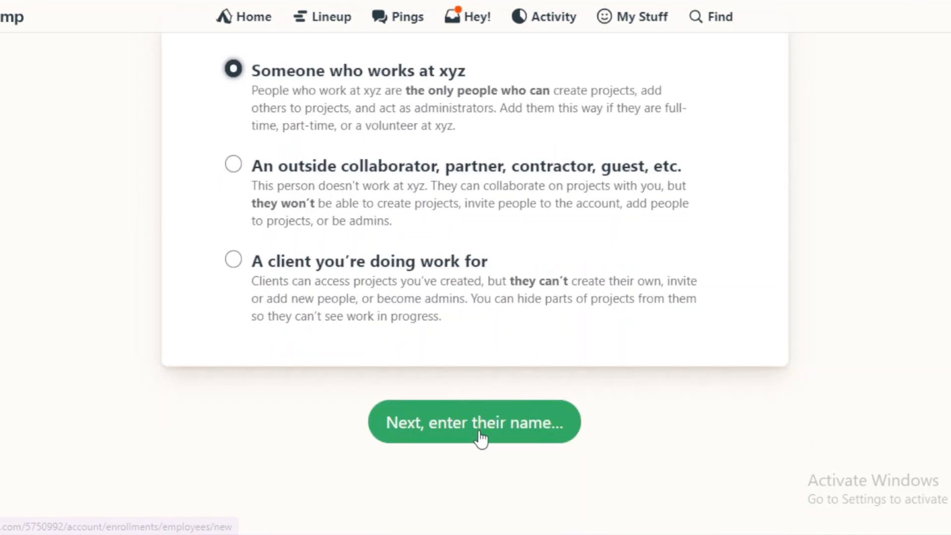
left_click(233, 259)
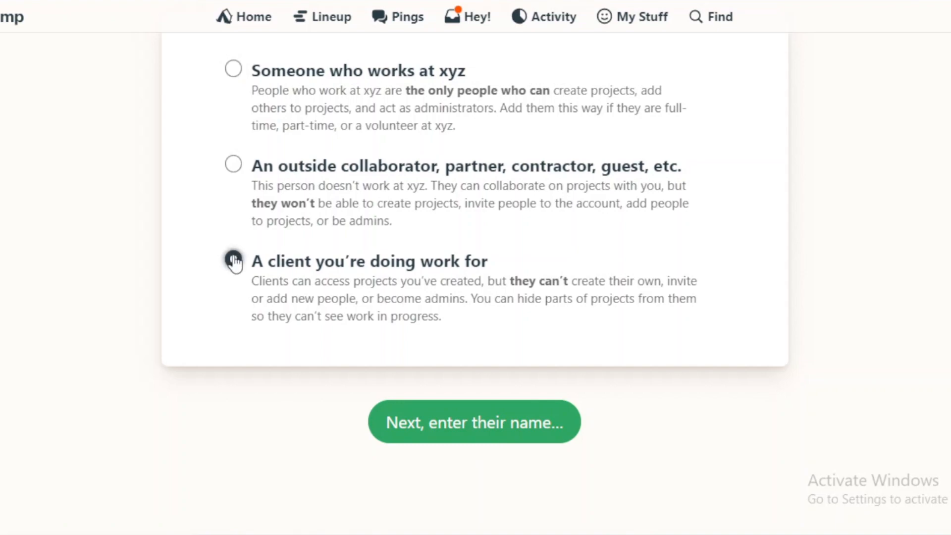
left_click(501, 429)
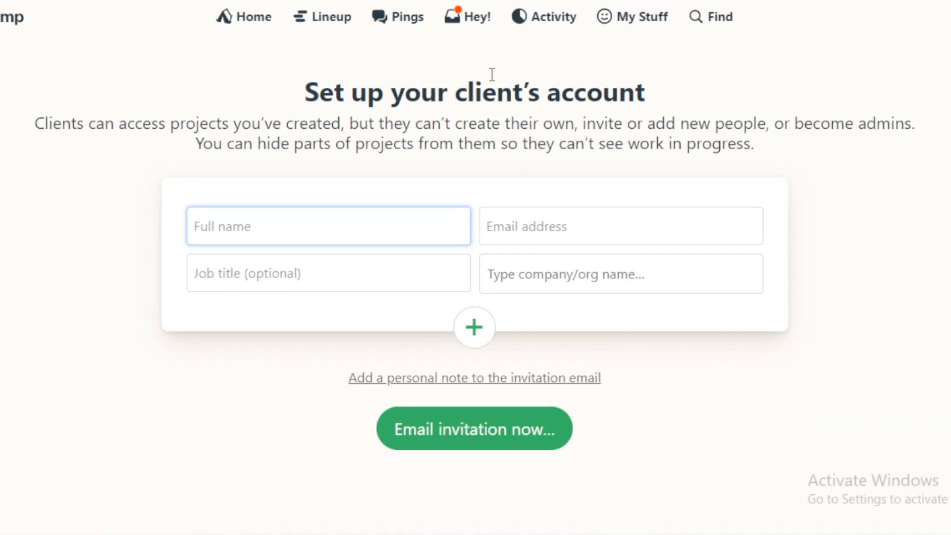
Return to the home page and review its pinned and recent projects, schedule and assignments
left_click(234, 21)
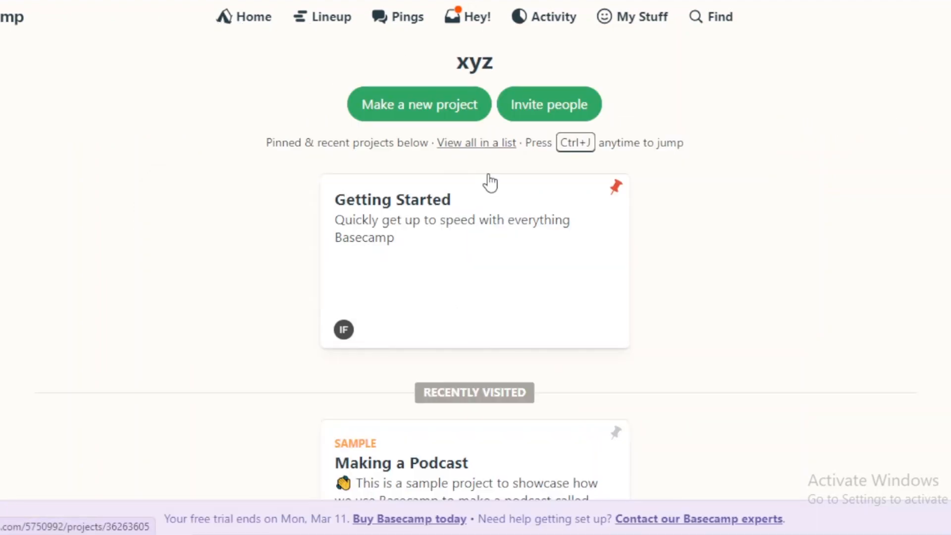
scroll(475, 268, "down", 1)
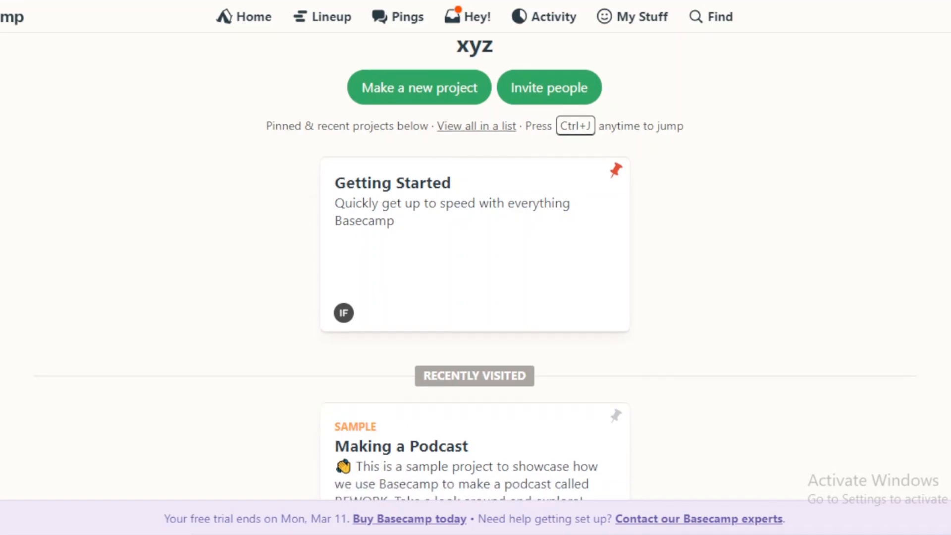
scroll(476, 268, "down", 5)
scroll(475, 267, "down", 4)
scroll(476, 268, "up", 4)
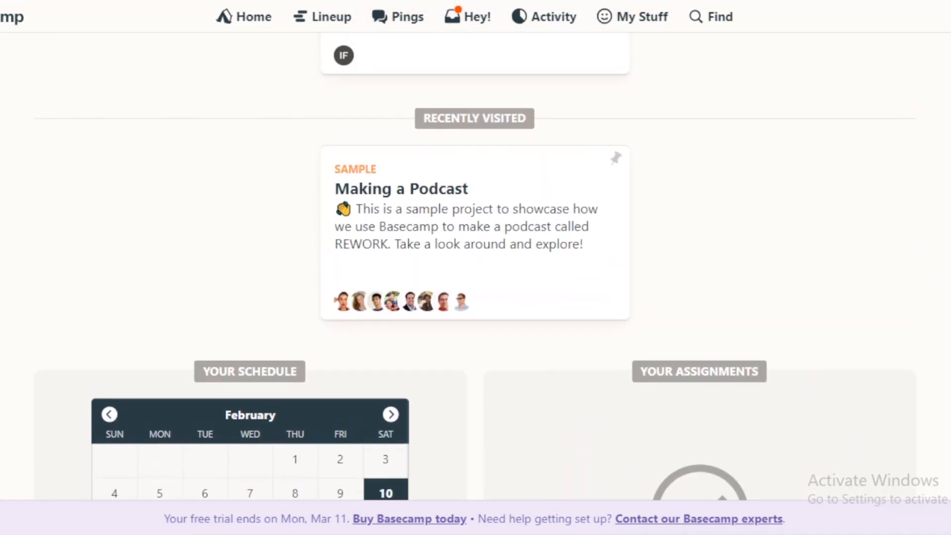
scroll(475, 268, "up", 1)
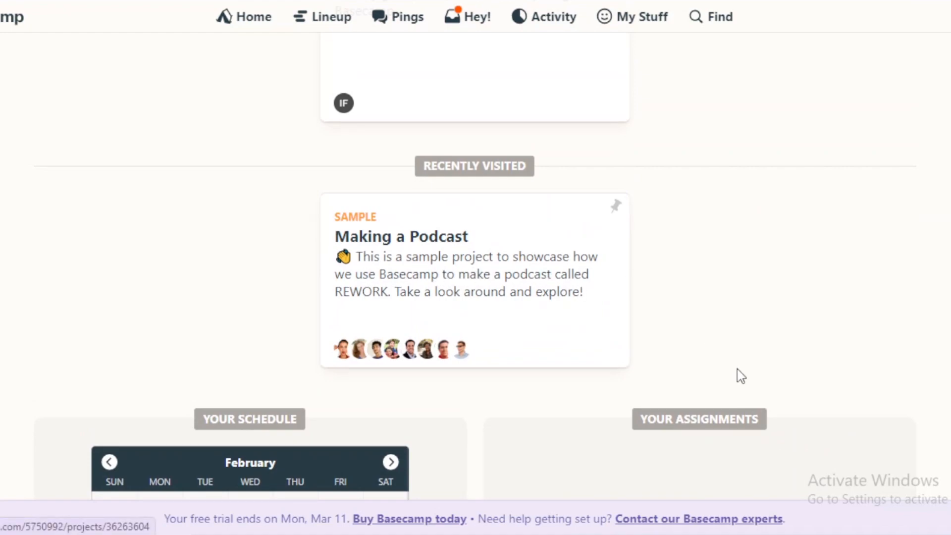
scroll(793, 372, "down", 5)
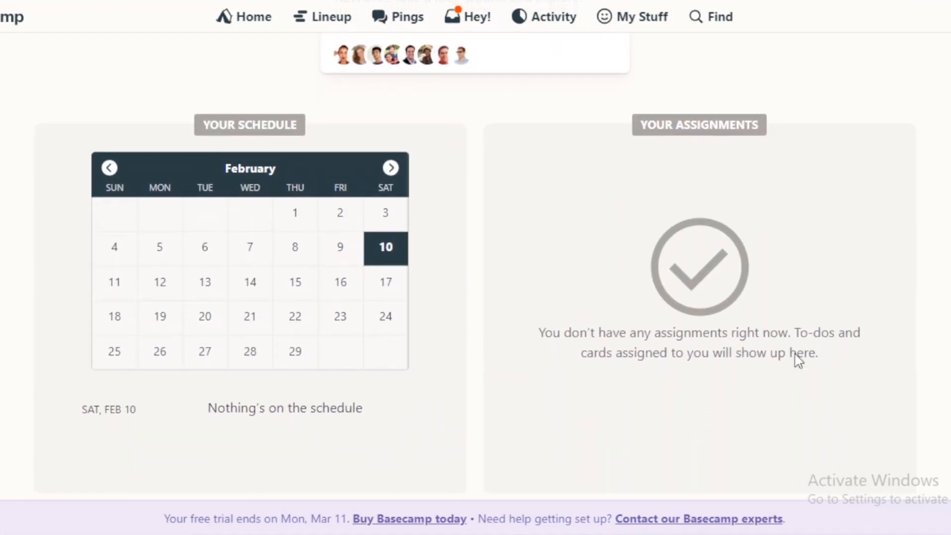
scroll(476, 268, "down", 1)
scroll(398, 42, "up", 7)
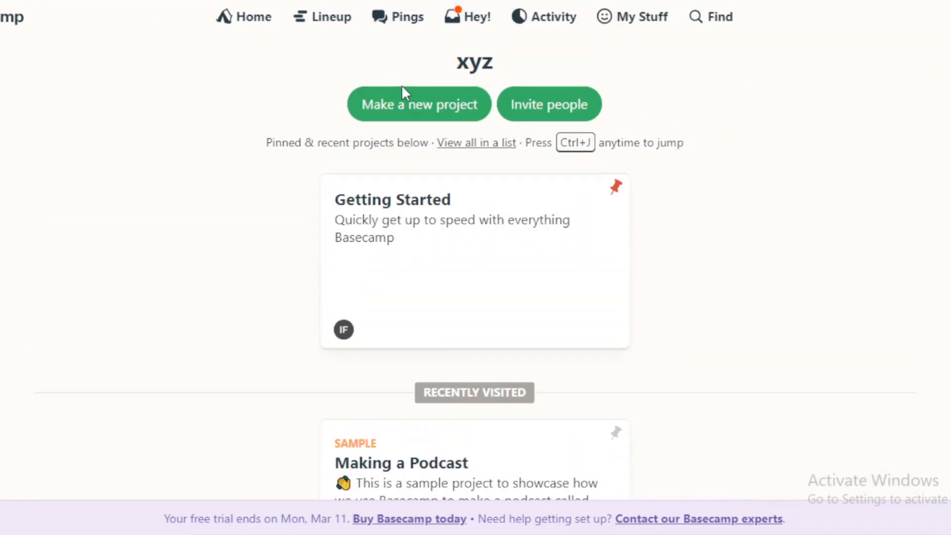
Start a new project named "interior décor" with the description "xyvxh"
left_click(410, 117)
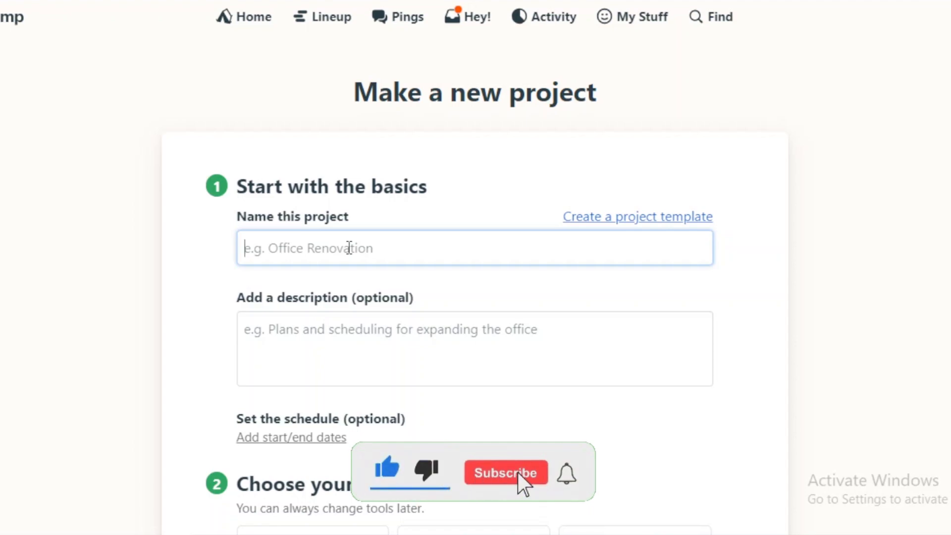
type("inter")
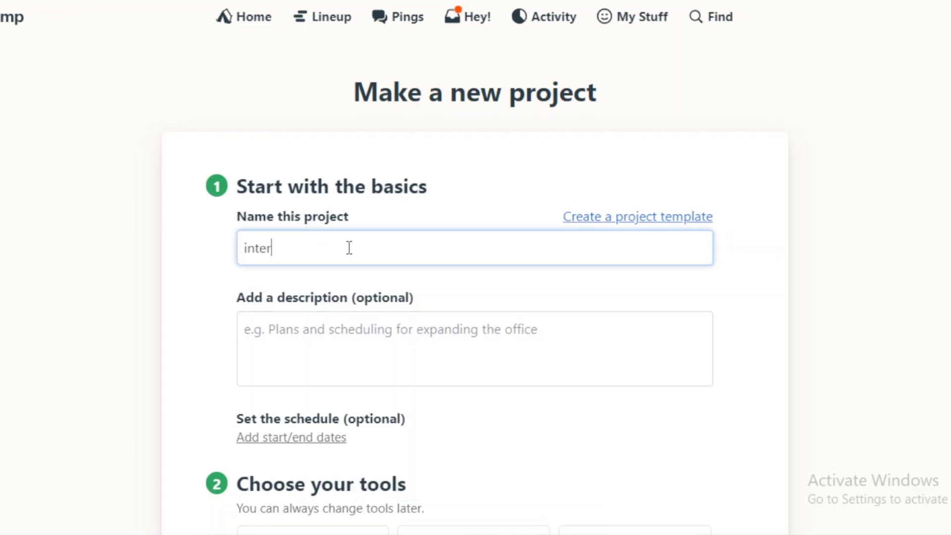
type("ior decor décor")
left_click(284, 354)
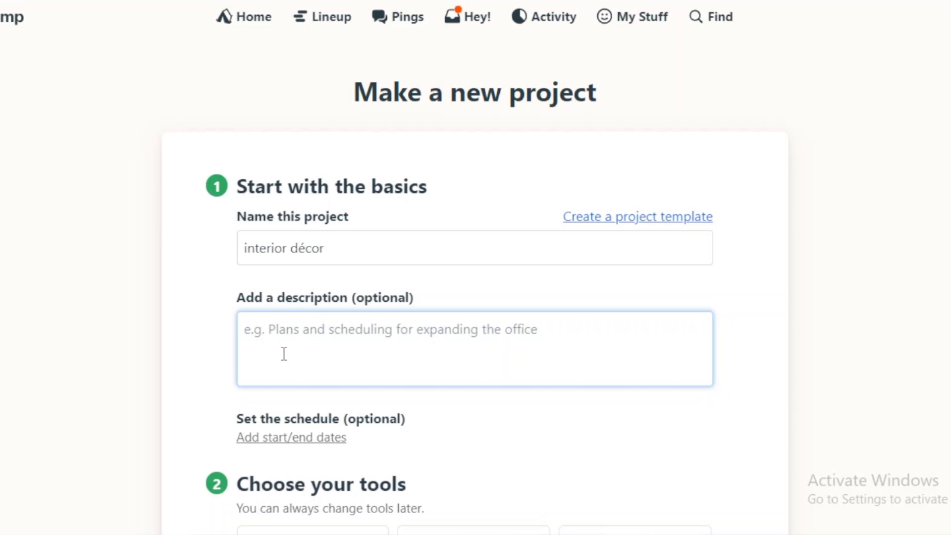
type("x")
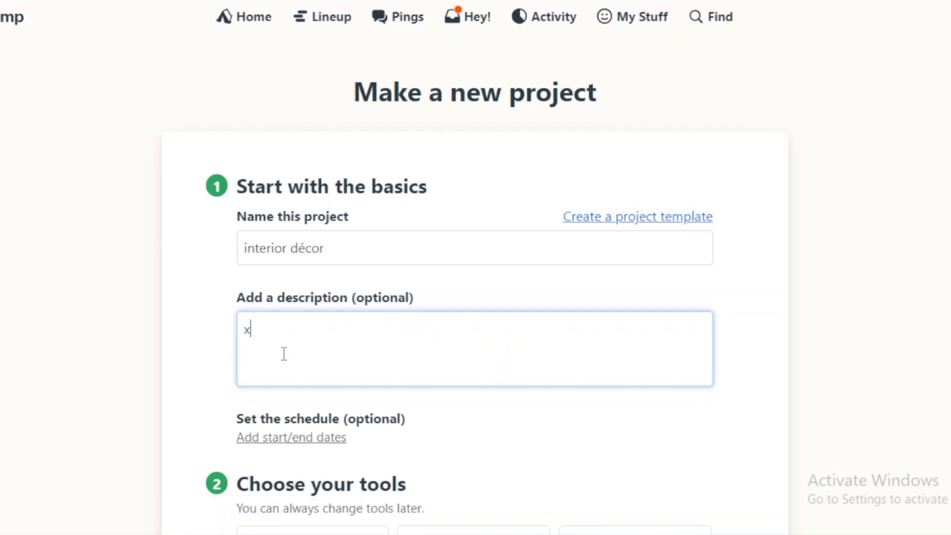
type("yvxh")
Set the project's start date to Feb 10, 2024 and its end date to Feb 13, 2024
scroll(761, 330, "down", 3)
left_click(304, 270)
left_click(335, 280)
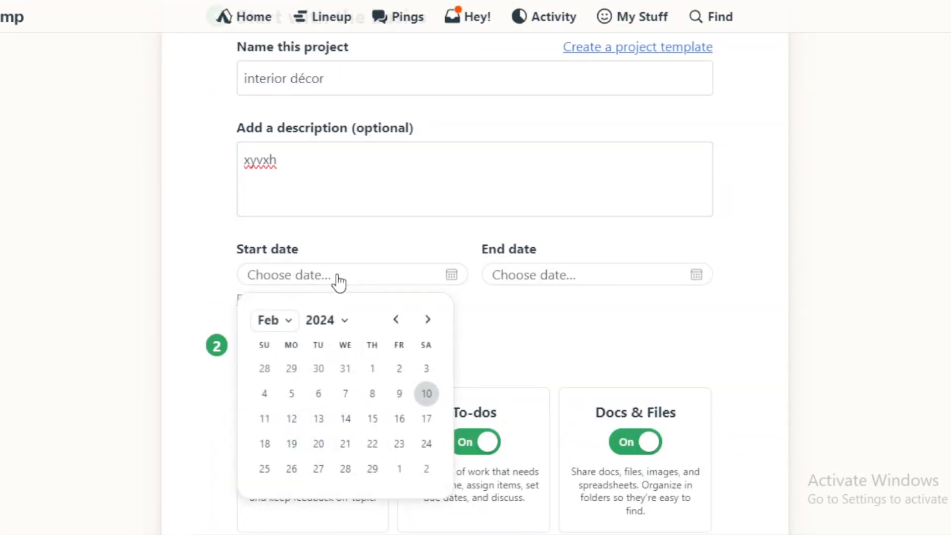
left_click(427, 397)
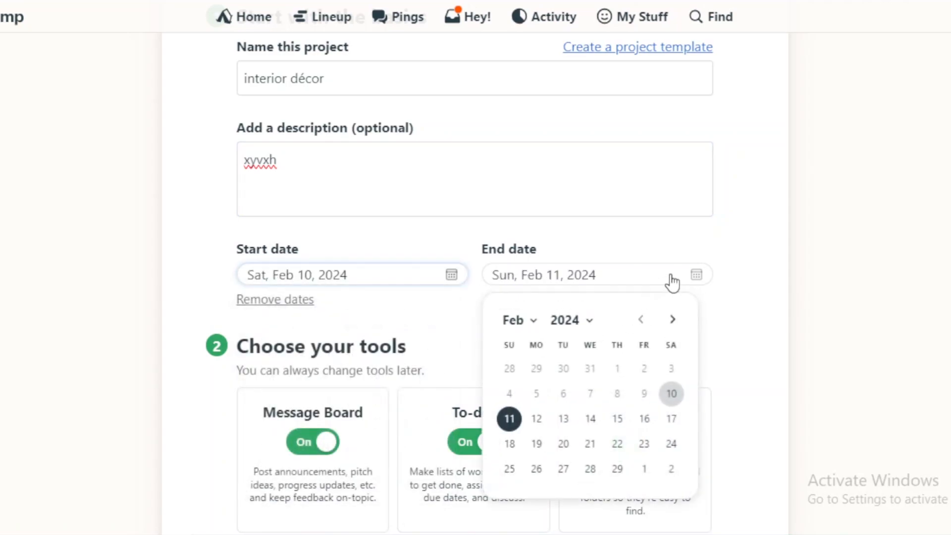
left_click(564, 420)
Review the tools offered for the project and turn on the Card Table
scroll(399, 248, "down", 5)
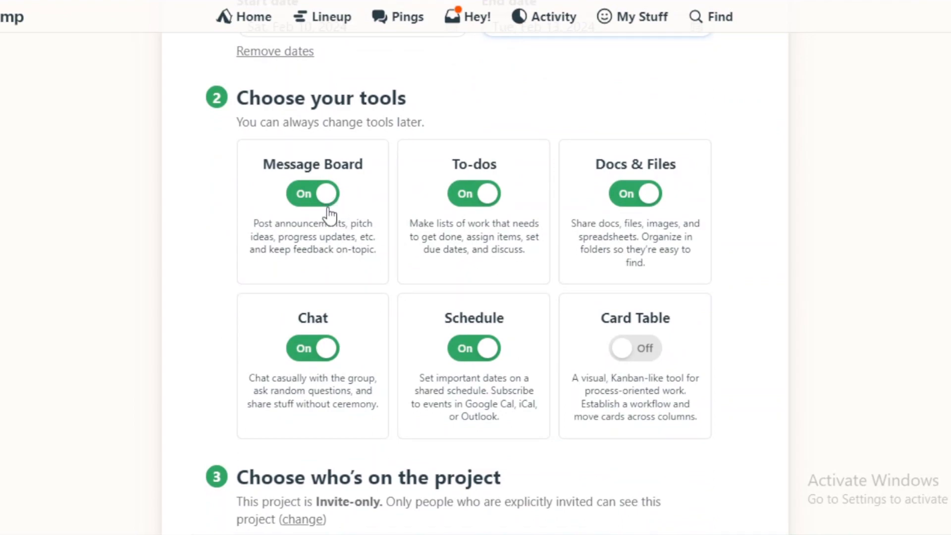
left_click_drag(305, 227, 355, 231)
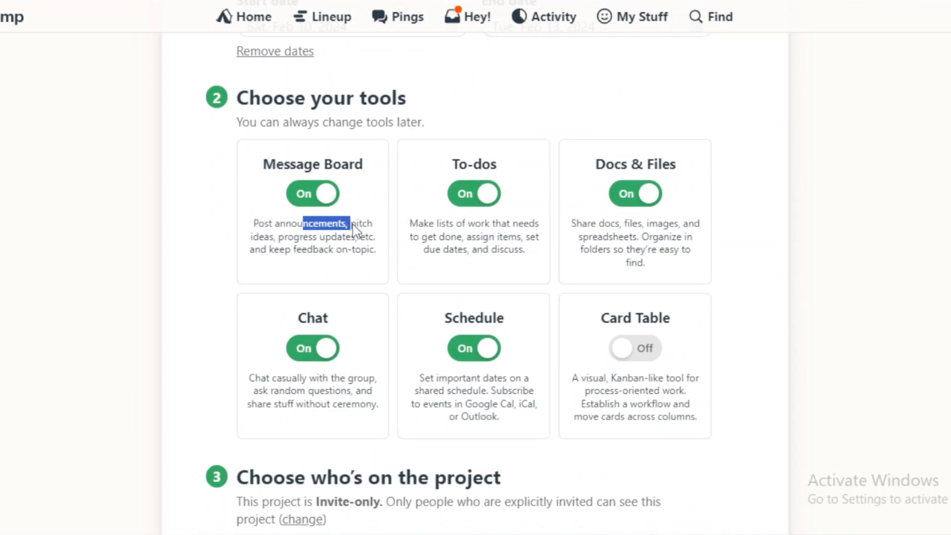
left_click(295, 266)
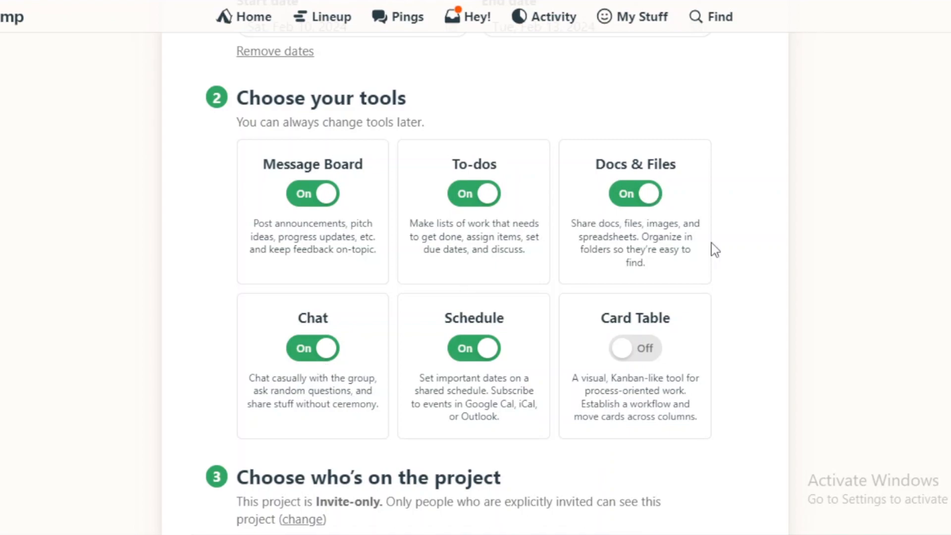
scroll(564, 278, "down", 1)
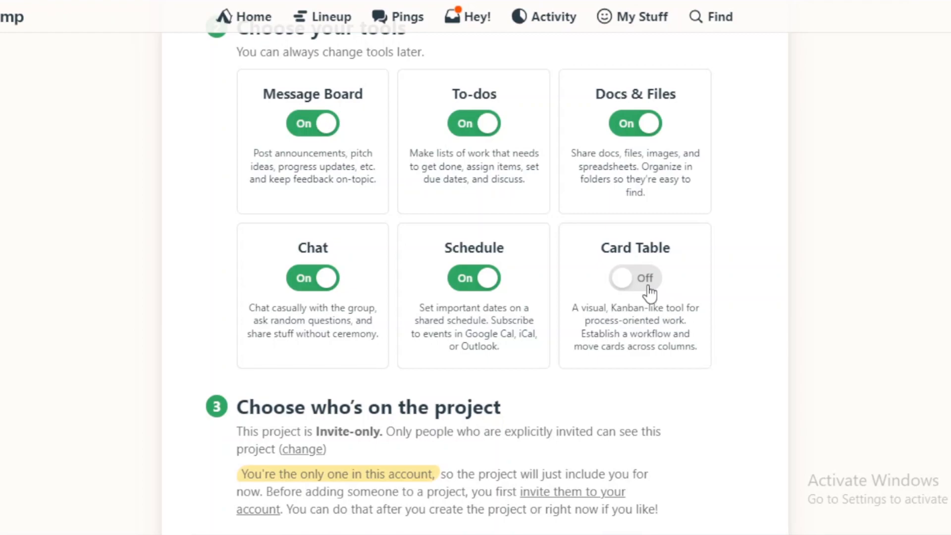
left_click(649, 294)
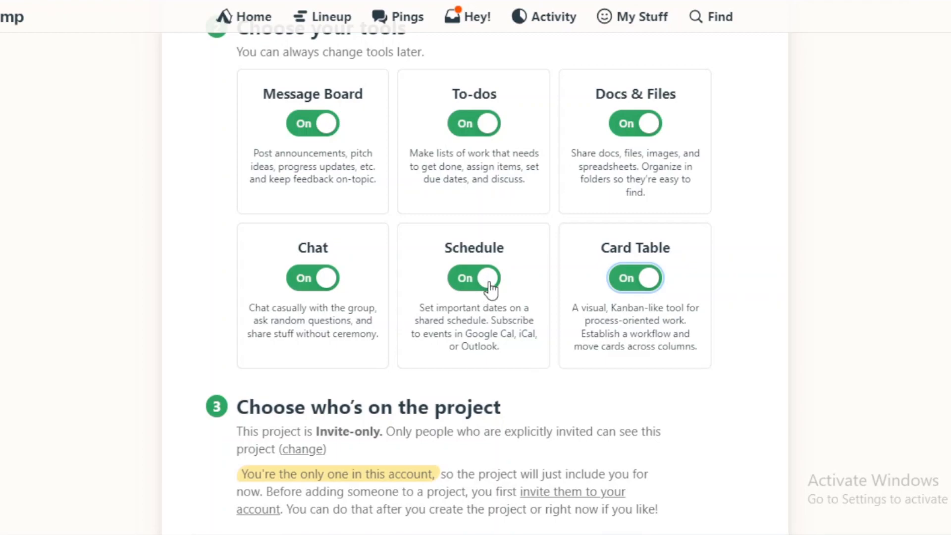
Show the project's access options, try All-access for anyone from xyz, and read the note about inviting people
scroll(652, 322, "down", 2)
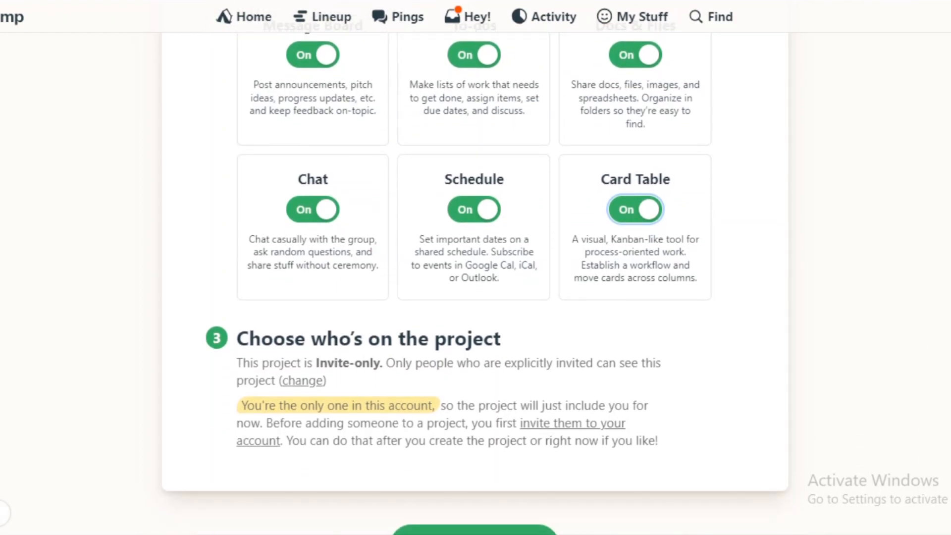
scroll(475, 271, "down", 1)
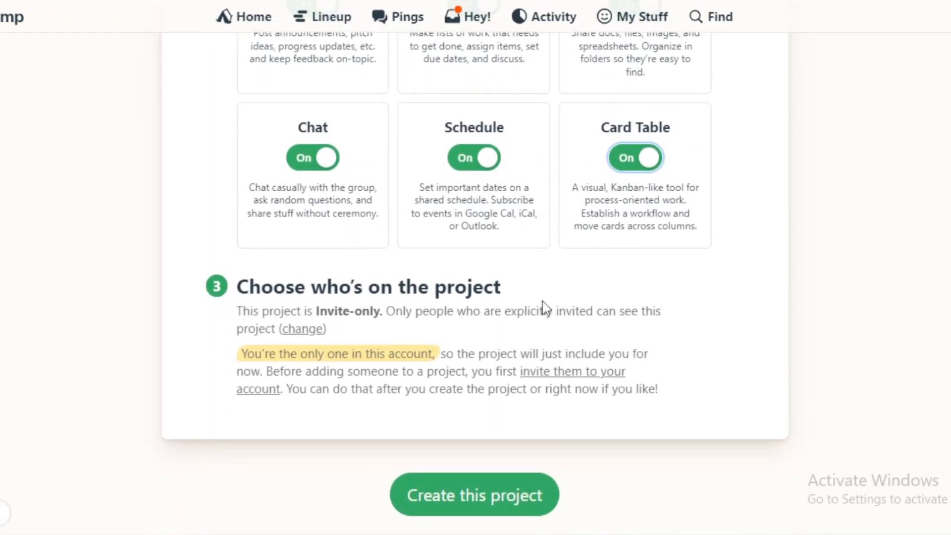
left_click_drag(262, 312, 387, 314)
left_click(436, 328)
left_click(303, 329)
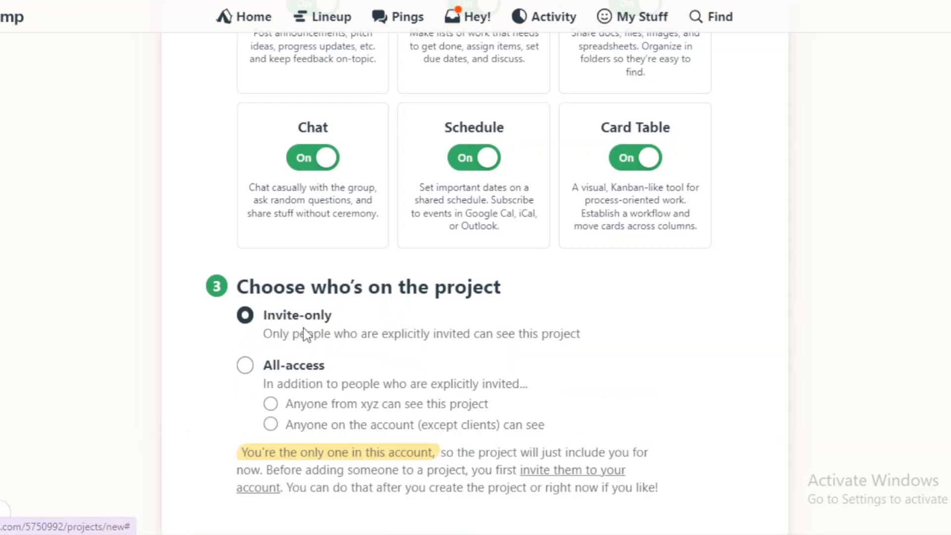
left_click(245, 367)
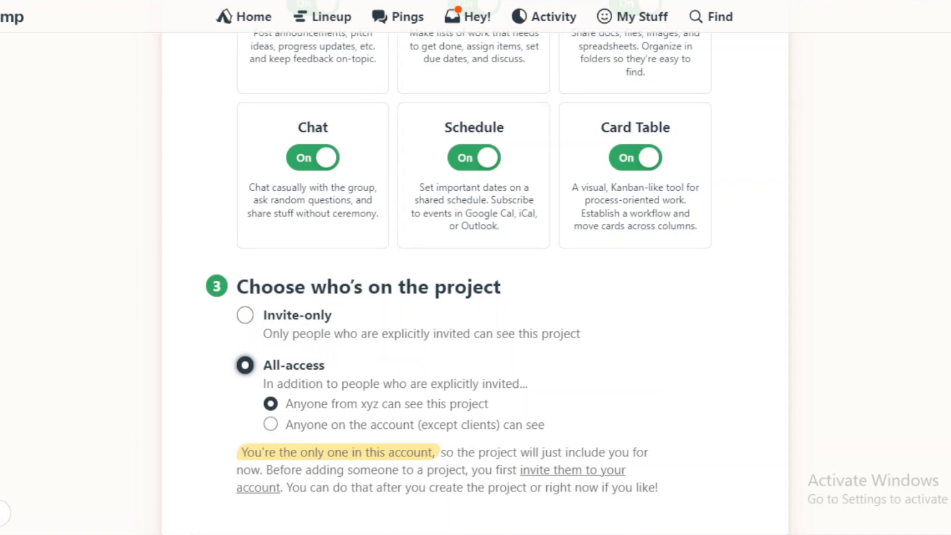
scroll(293, 350, "down", 3)
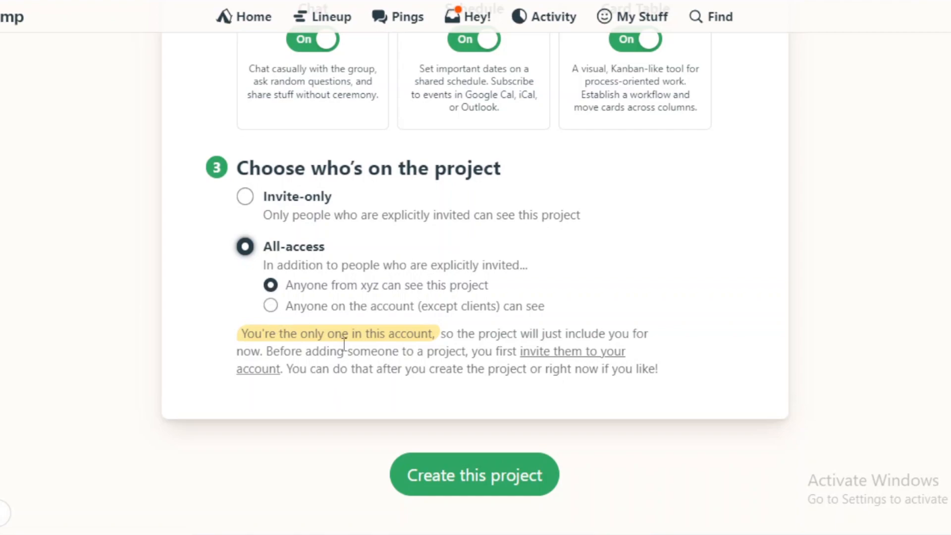
left_click_drag(322, 338, 422, 335)
left_click(377, 373)
Set the project's access to Invite-only and create the project
left_click(246, 201)
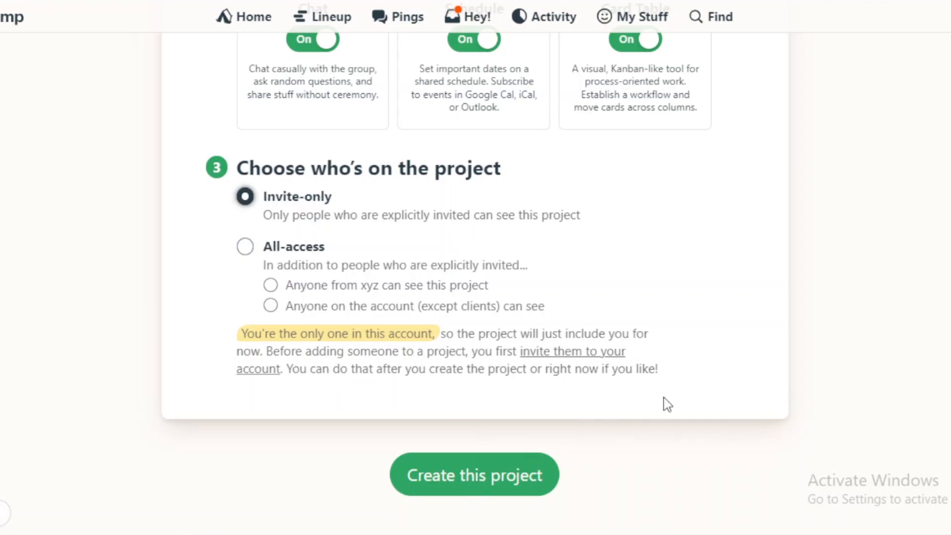
scroll(475, 284, "up", 10)
scroll(474, 284, "down", 9)
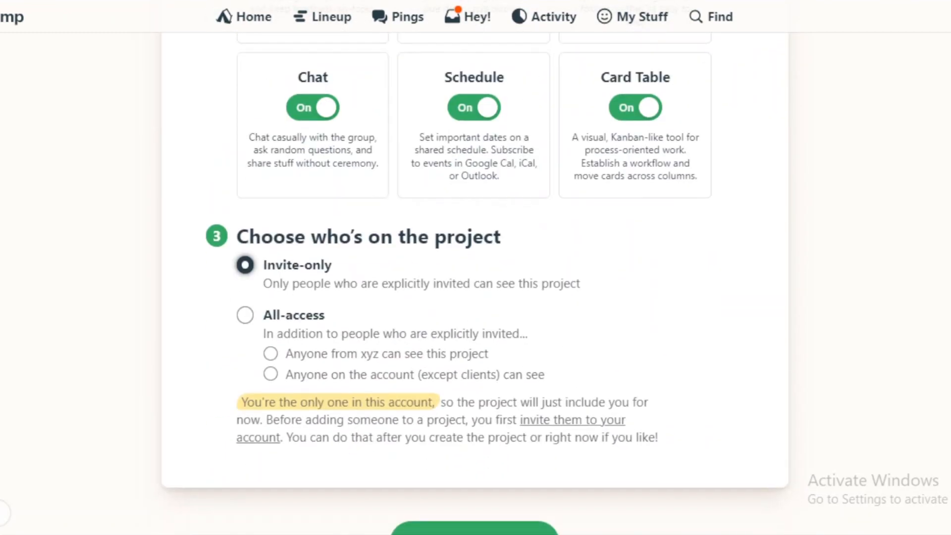
left_click(432, 530)
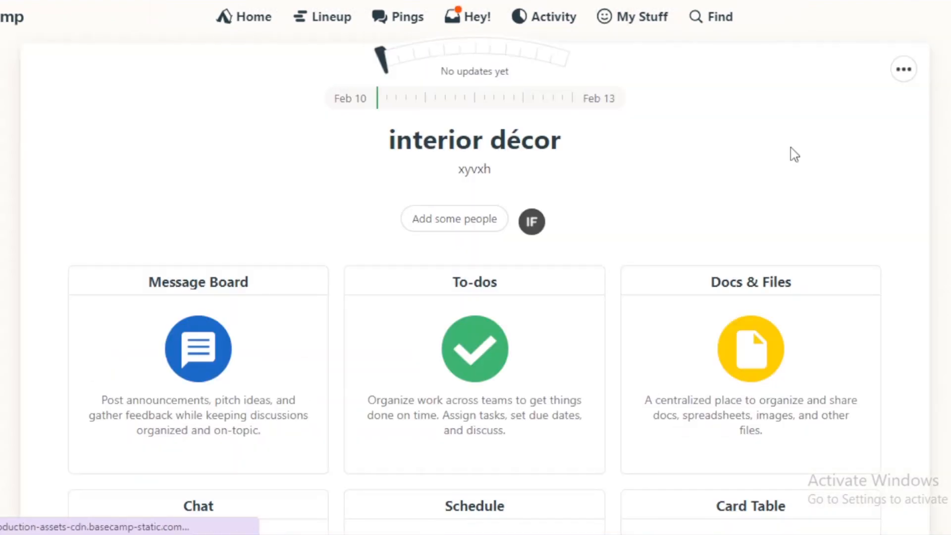
Look over the interior décor project page and its tool cards
scroll(792, 153, "down", 2)
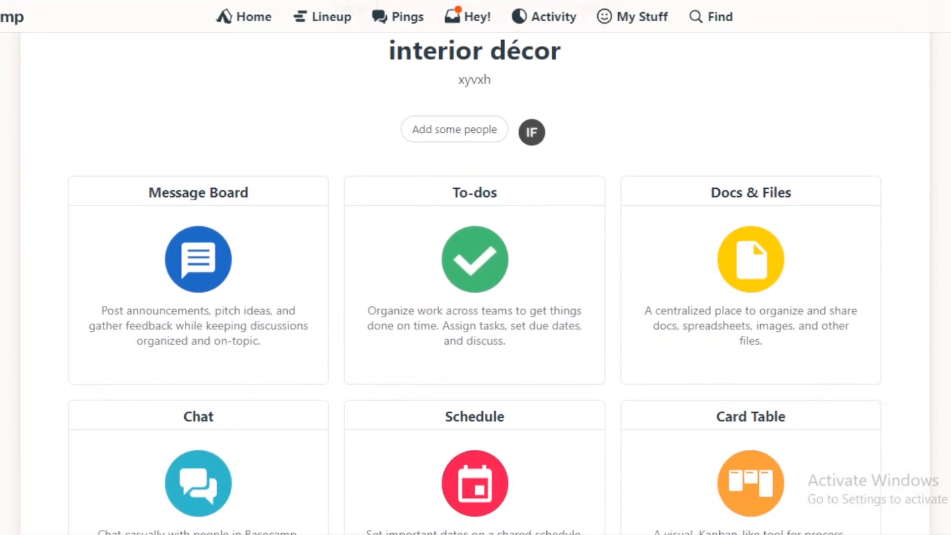
scroll(581, 177, "up", 3)
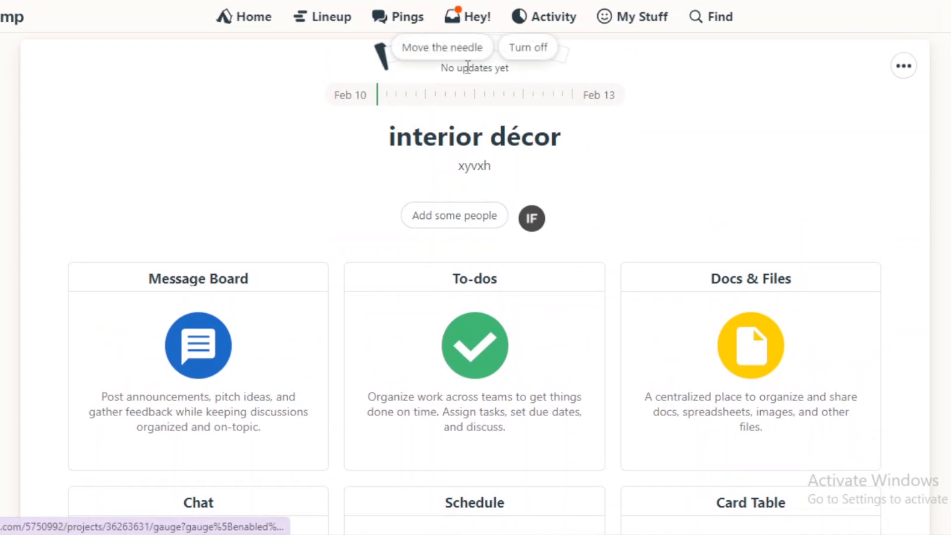
scroll(722, 125, "up", 1)
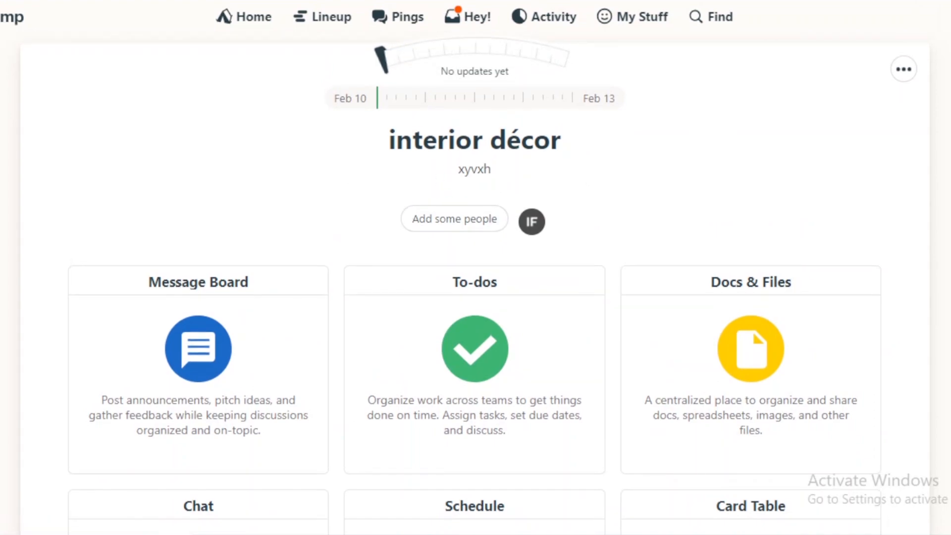
Start a project progress update, mark it Some risk, and move the needle to the far end of the gauge
left_click_drag(382, 75, 513, 71)
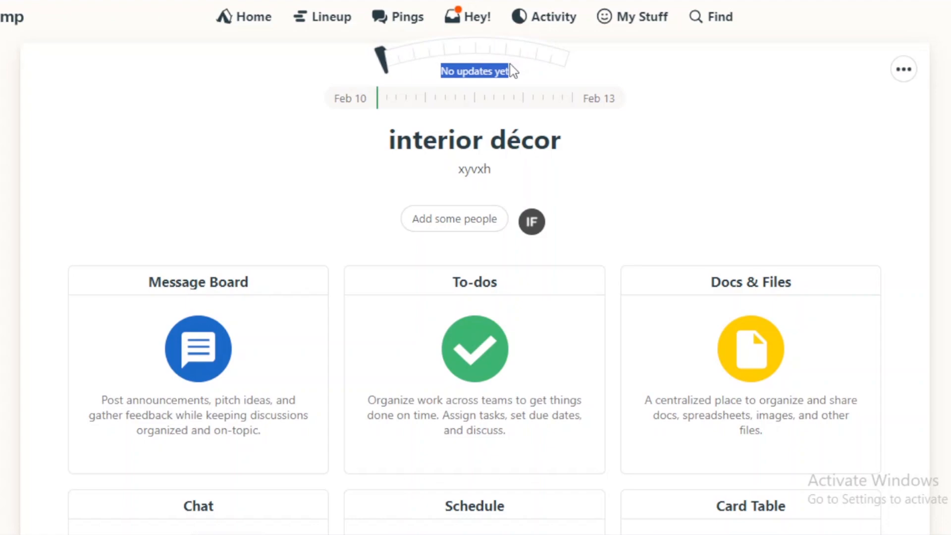
left_click(383, 62)
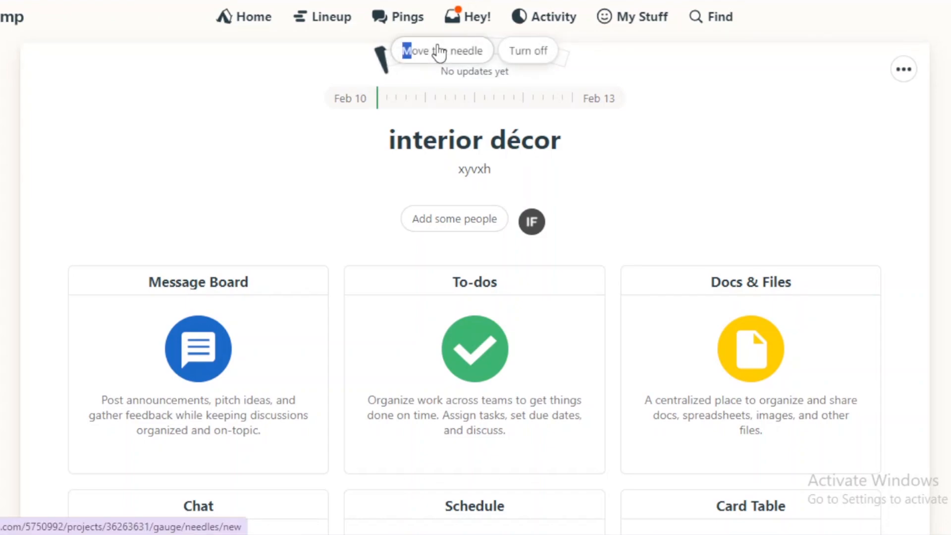
left_click(438, 52)
left_click_drag(306, 161, 282, 272)
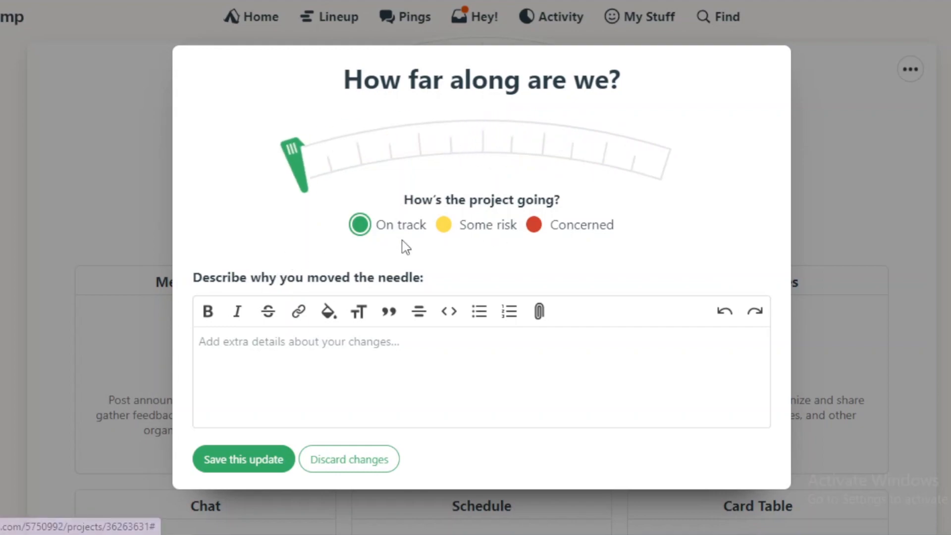
left_click(444, 226)
left_click_drag(305, 171, 785, 208)
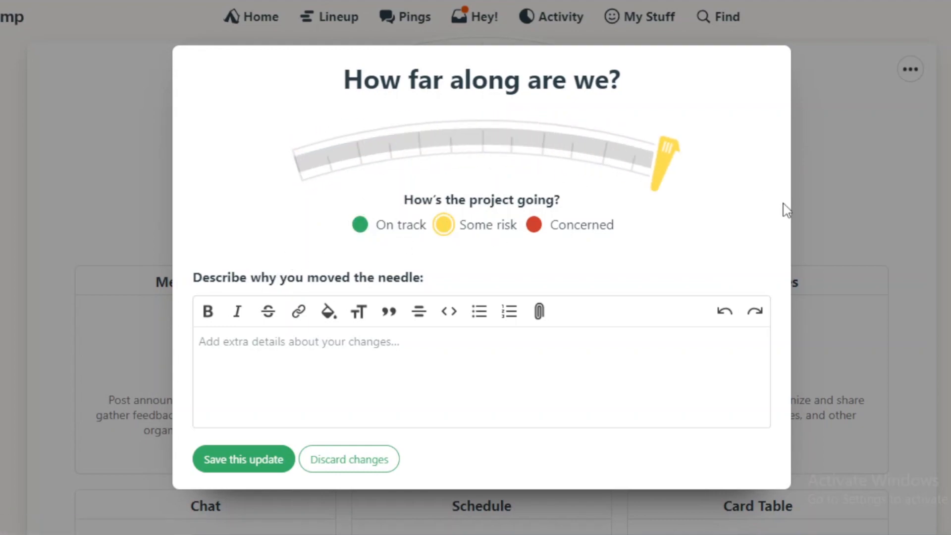
Try the Concerned status, return to On track with the needle at the start, and discard the update
left_click(534, 227)
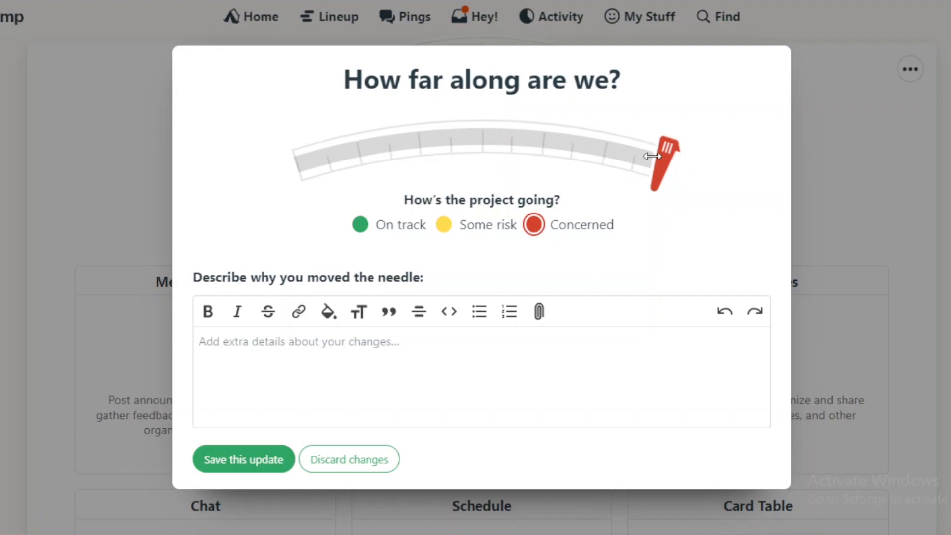
left_click(360, 225)
left_click_drag(661, 164, 240, 201)
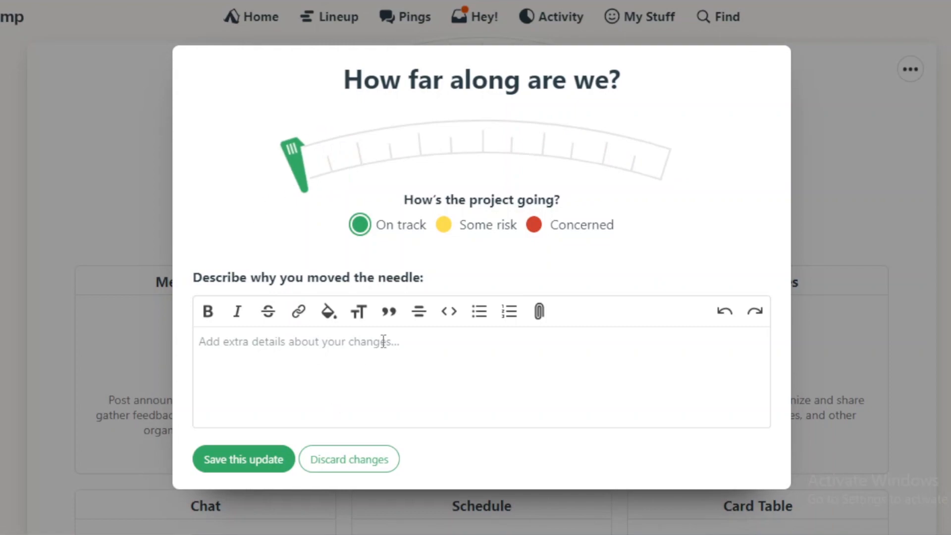
left_click(390, 373)
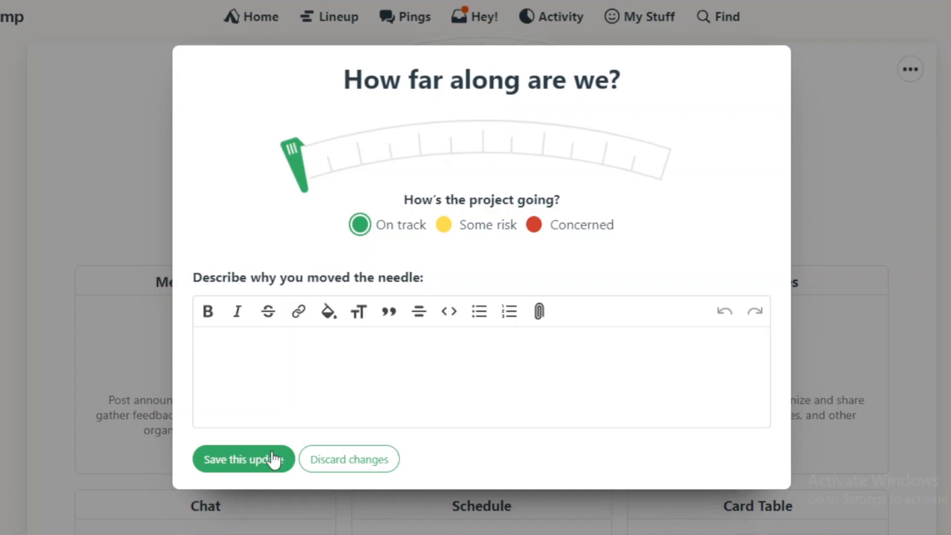
left_click(382, 458)
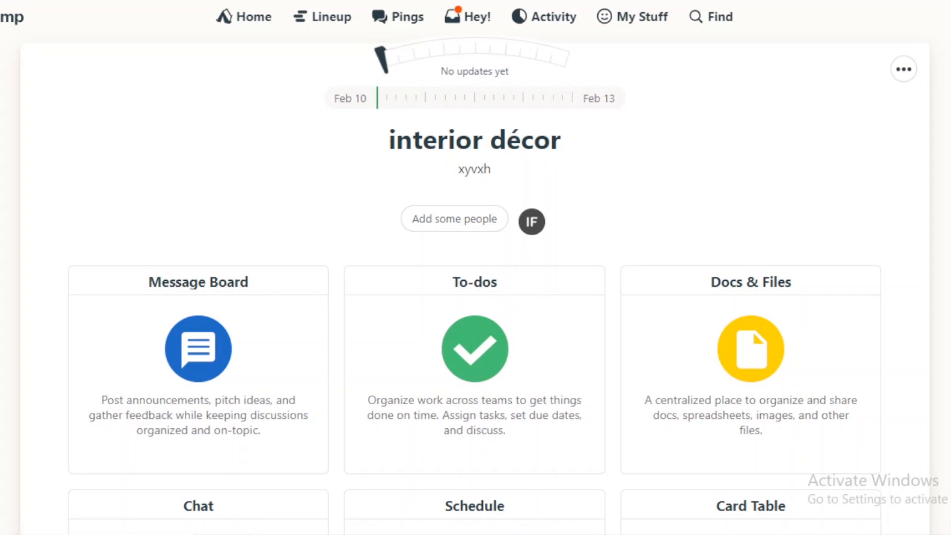
View the project's Message Board and return to the interior décor project page
scroll(474, 278, "down", 3)
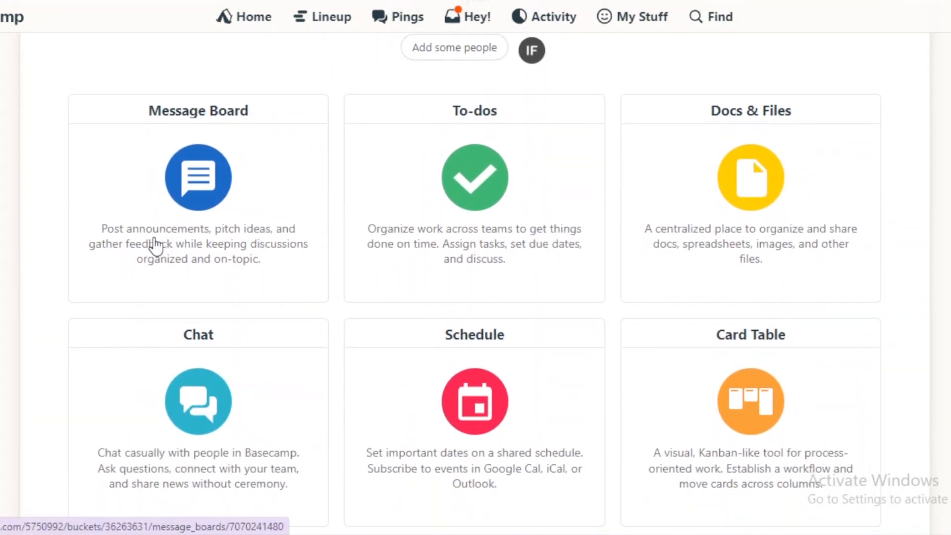
left_click(209, 213)
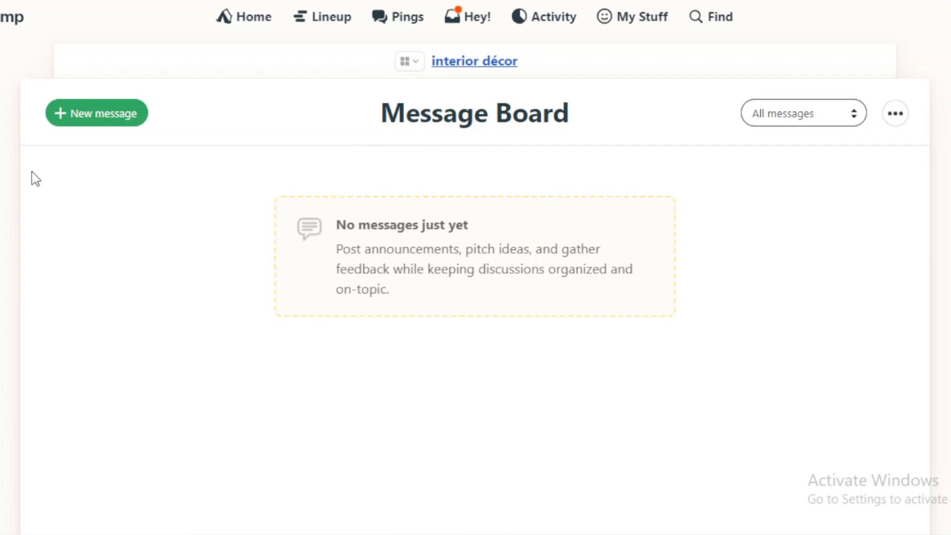
left_click(474, 61)
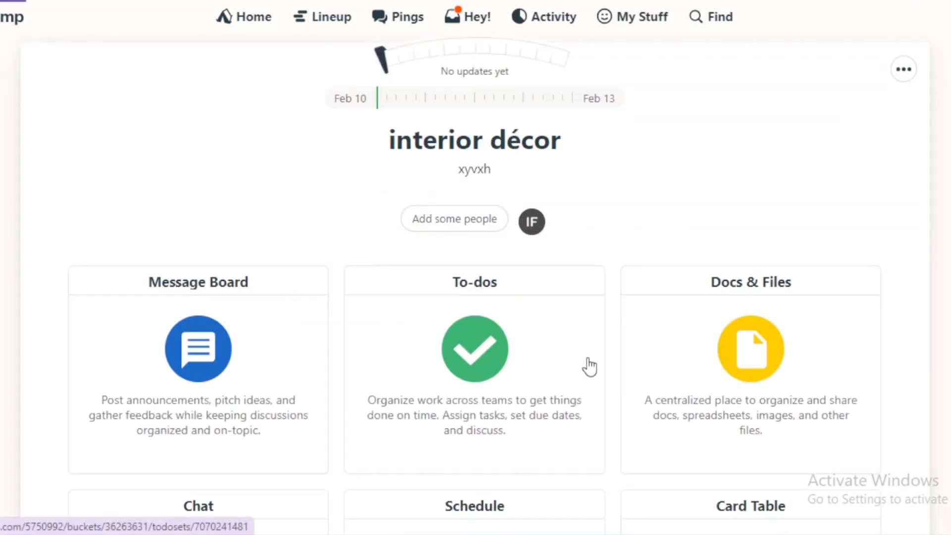
Examine the project's To-dos, including the new list form and the to-do list templates, and return to the project page
scroll(929, 234, "down", 3)
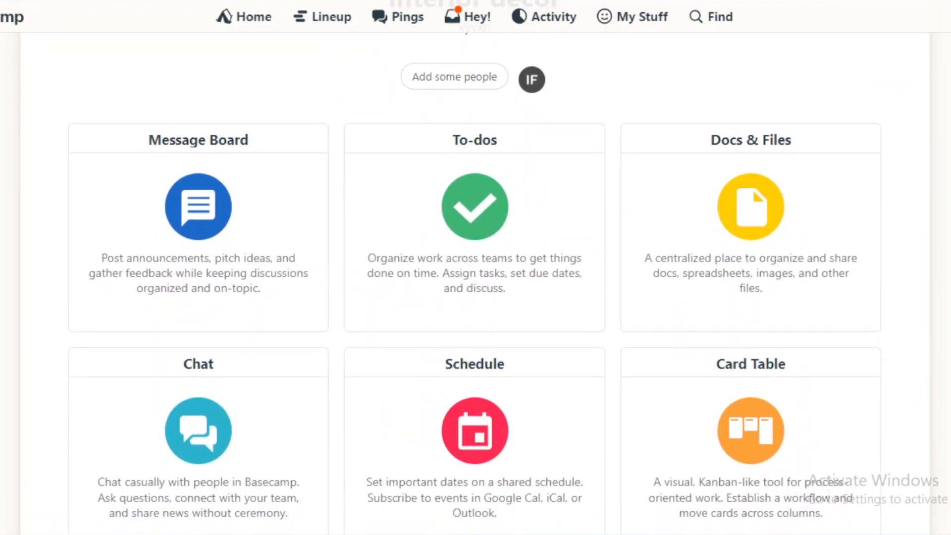
left_click(450, 228)
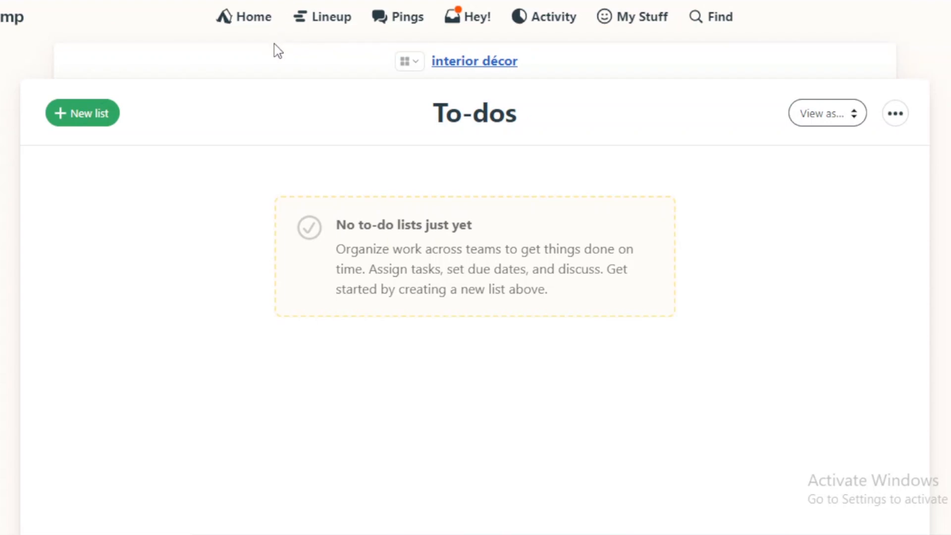
left_click(75, 119)
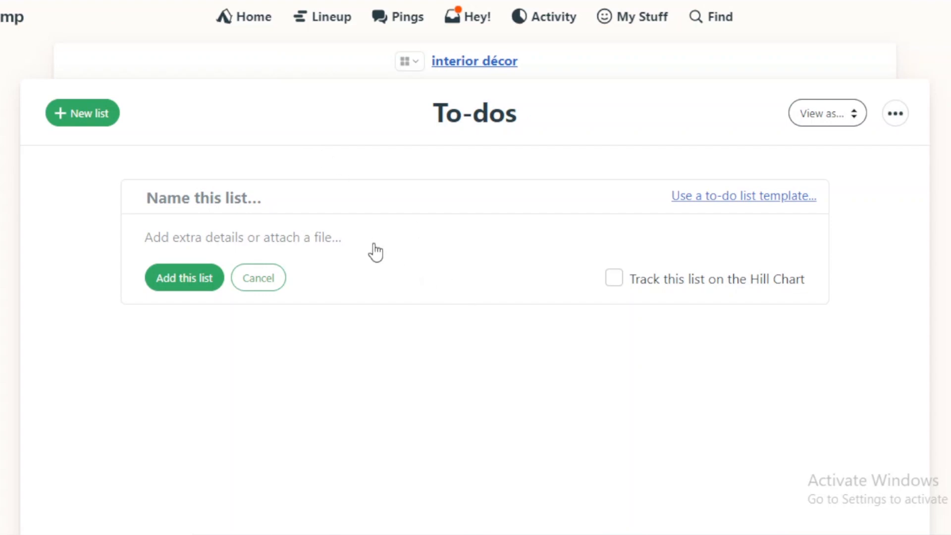
left_click(773, 205)
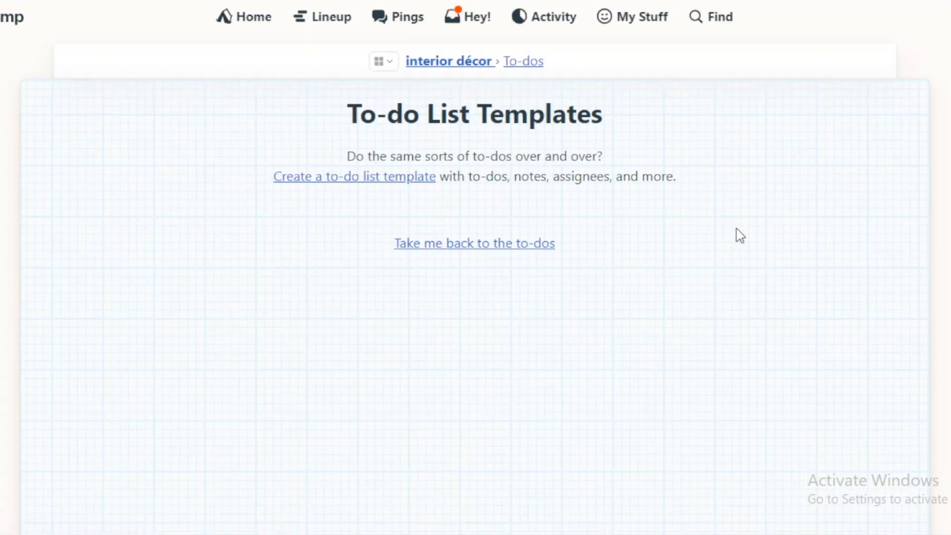
scroll(474, 267, "down", 1)
scroll(474, 267, "up", 1)
left_click(291, 62)
double_click(178, 42)
left_click(178, 48)
Look over the project's Docs & Files section and return to the project page
scroll(886, 234, "down", 3)
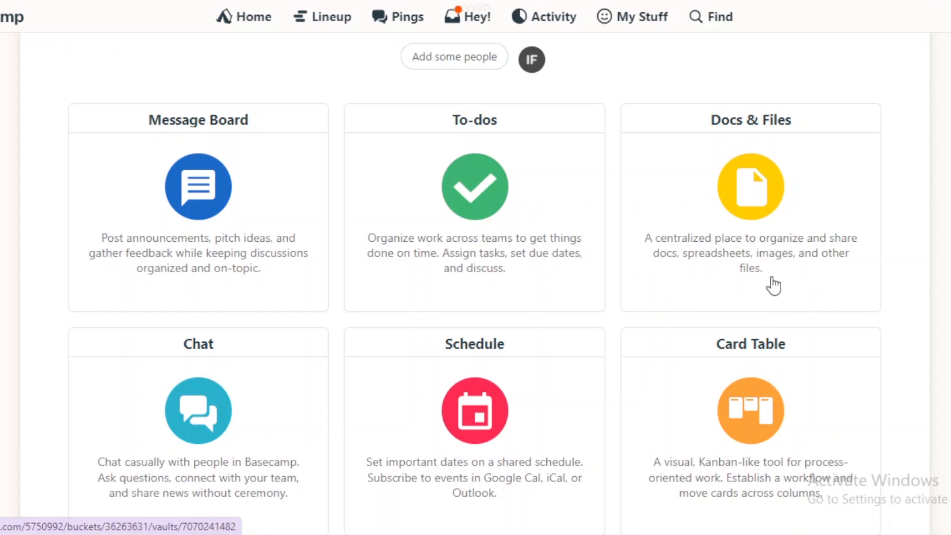
left_click(765, 253)
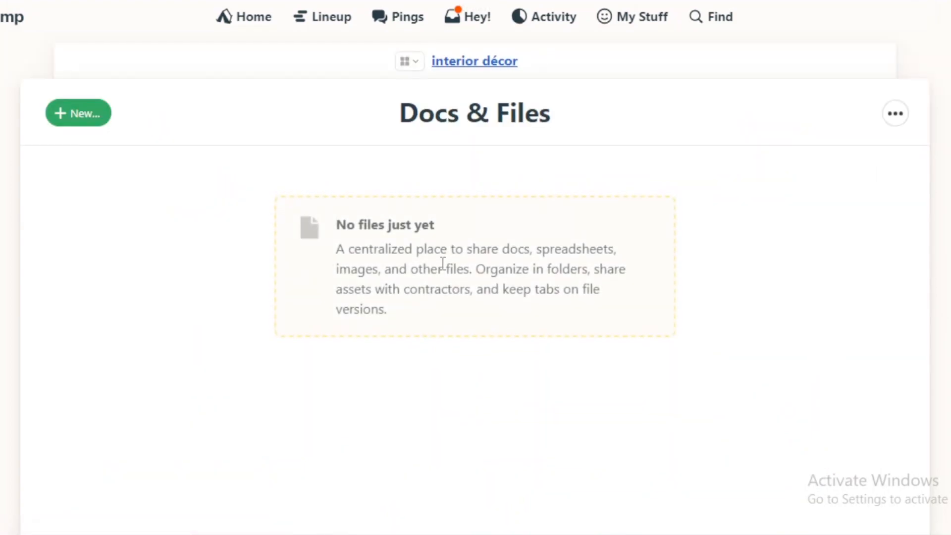
scroll(475, 297, "down", 1)
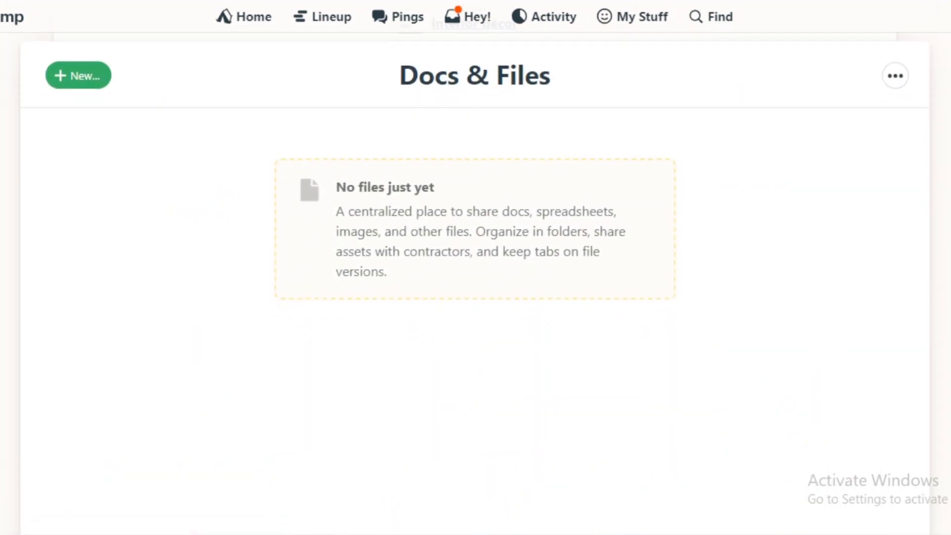
scroll(475, 297, "up", 1)
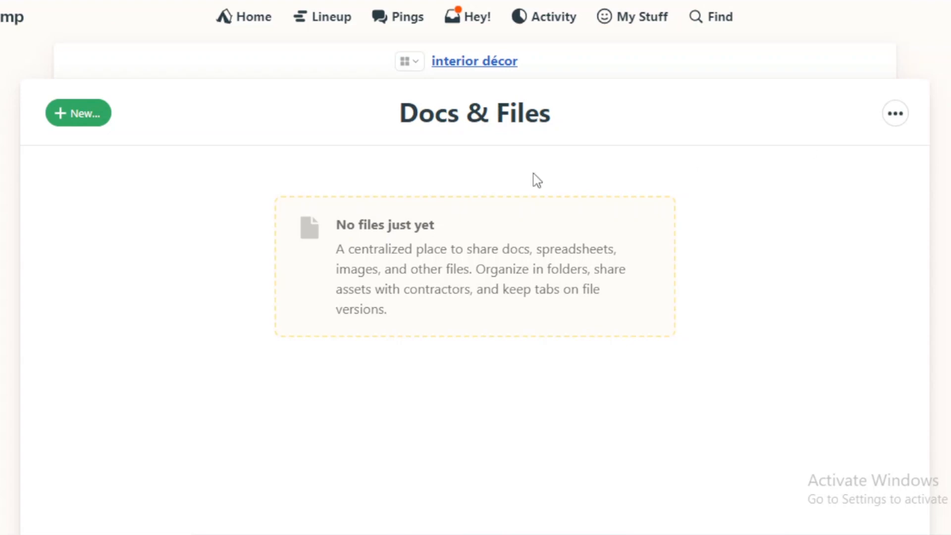
left_click(239, 55)
Send the message "hi hows it going" in the project's Chat and return to the project page
scroll(476, 277, "down", 5)
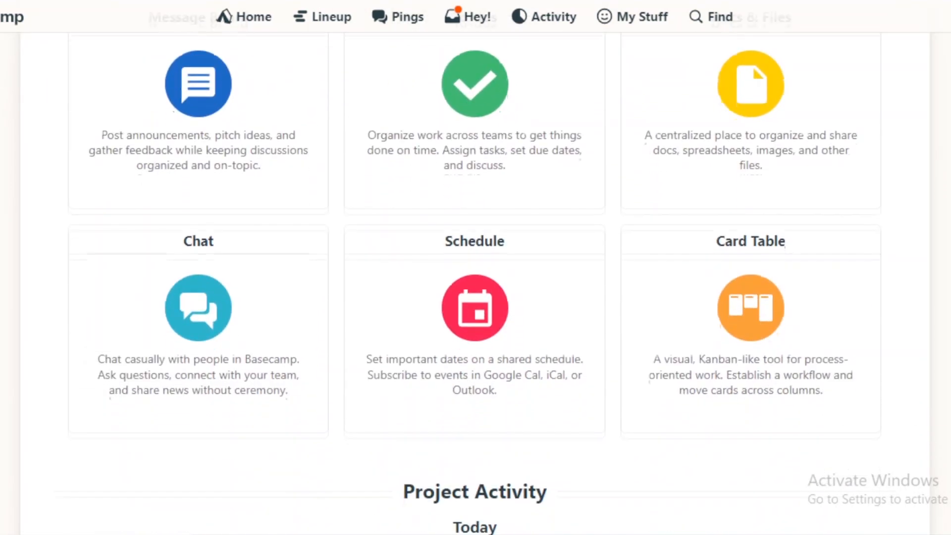
left_click(200, 407)
type("hi ho")
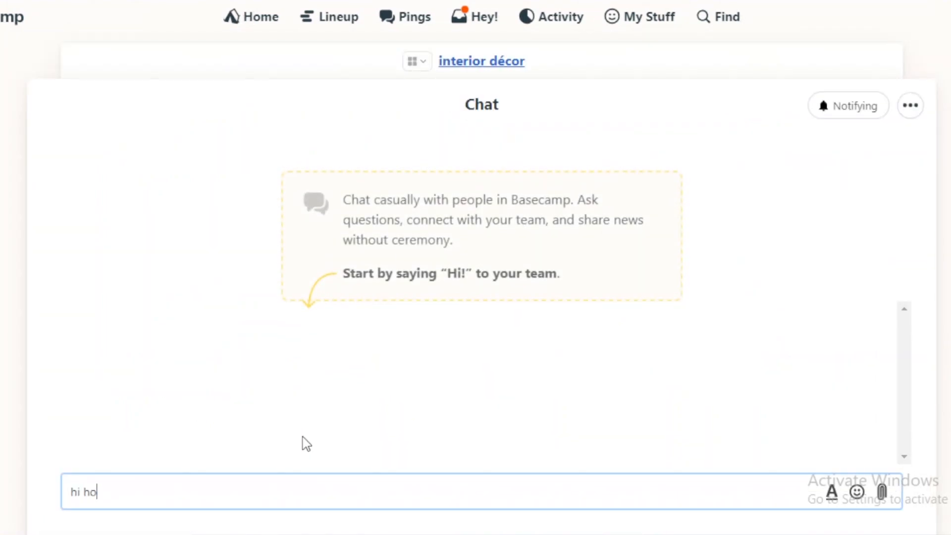
type("ws it going")
key("Return")
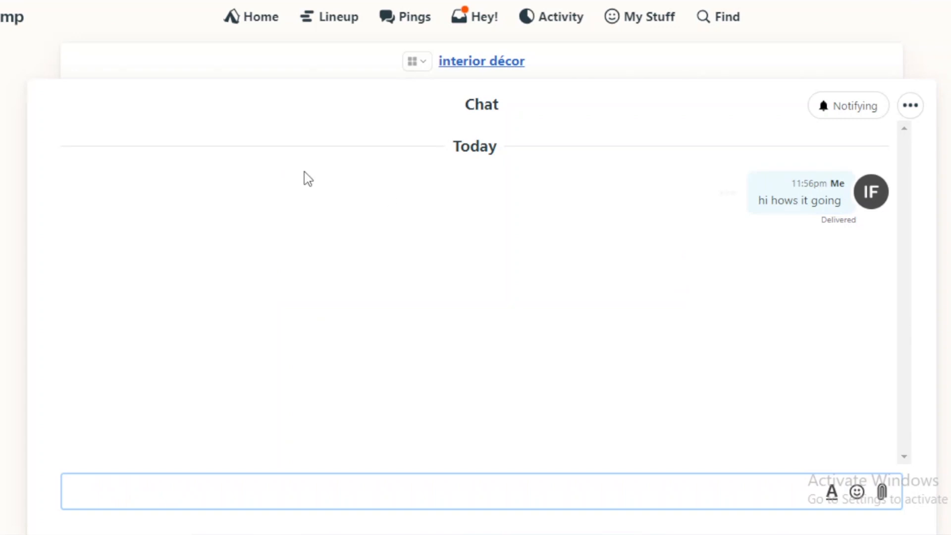
left_click(250, 74)
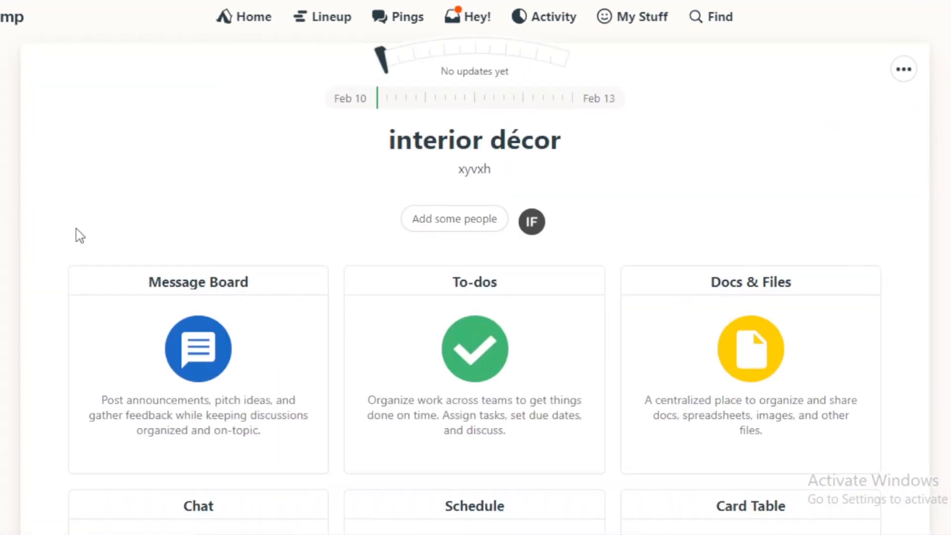
Open the project's Schedule, select February 11, and start a new event
scroll(745, 272, "down", 7)
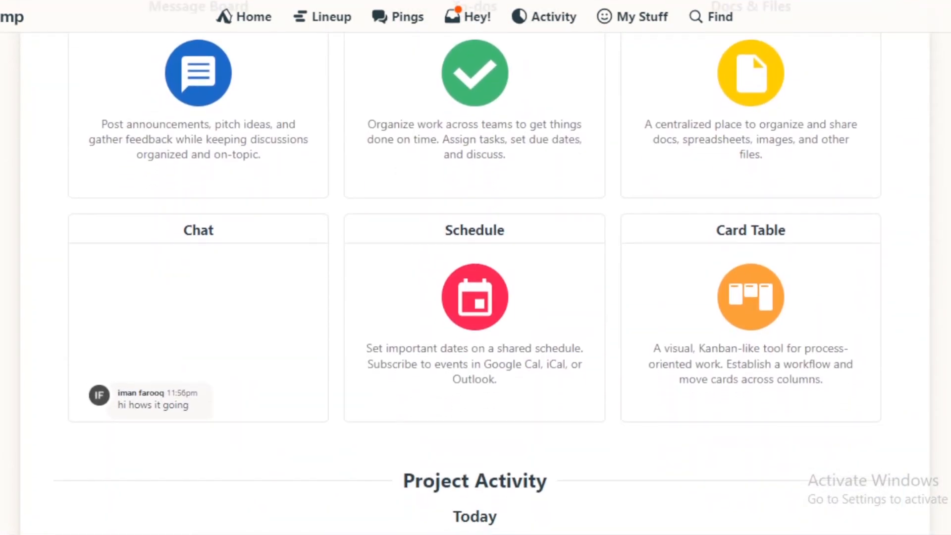
scroll(404, 335, "down", 1)
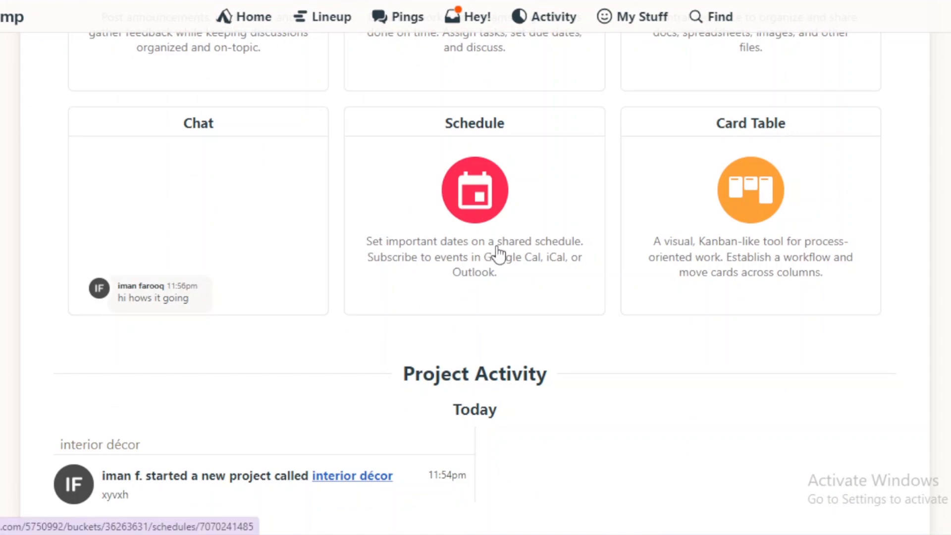
left_click(516, 248)
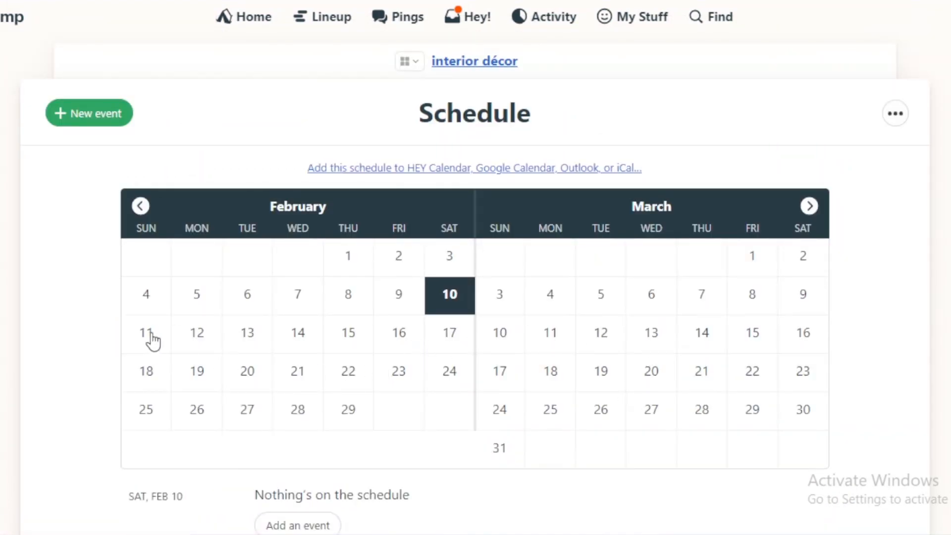
left_click(149, 333)
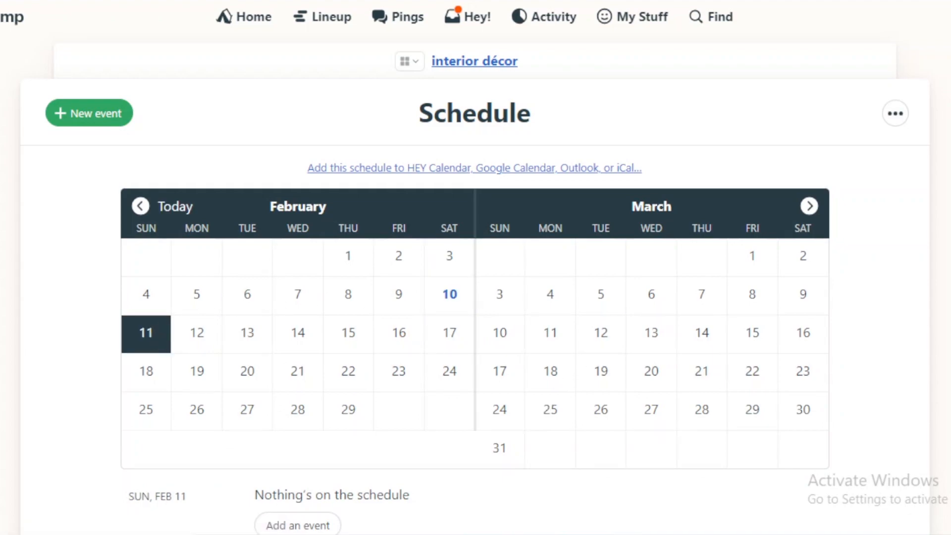
scroll(595, 365, "down", 3)
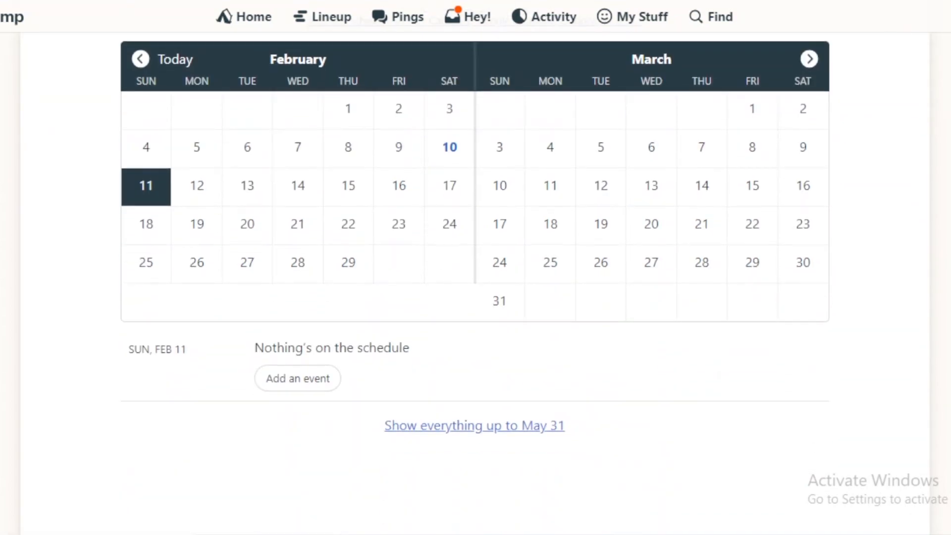
left_click(321, 384)
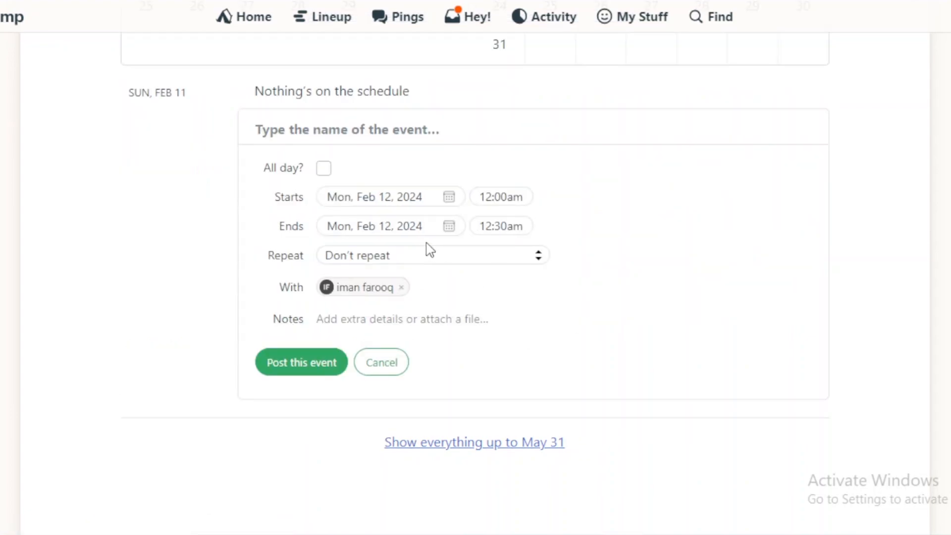
Enter "zoom tea meeting" as plain text in the event's notes and post the event
left_click(523, 198)
double_click(528, 319)
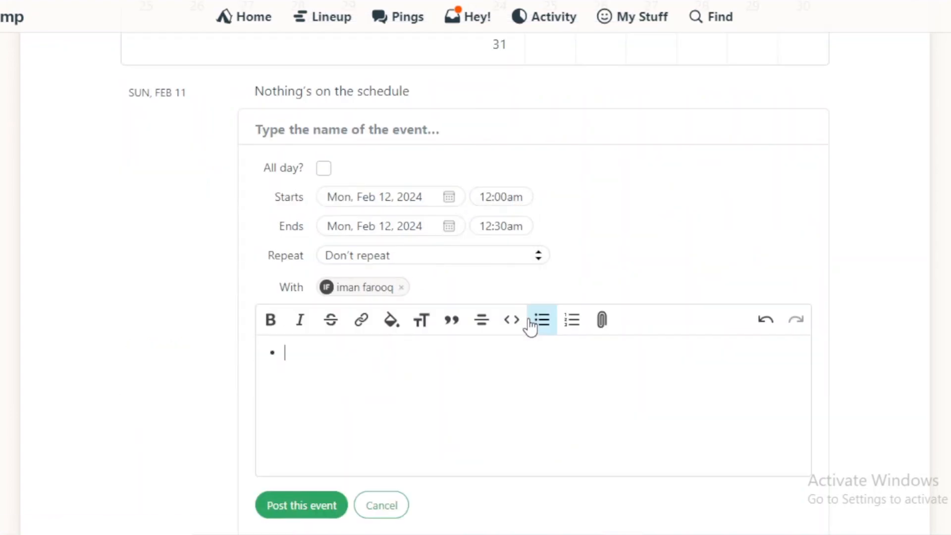
key("BackSpace")
type("oom")
key("BackSpace")
key("BackSpace")
key("BackSpace")
key("BackSpace")
type("zoom tea meeting")
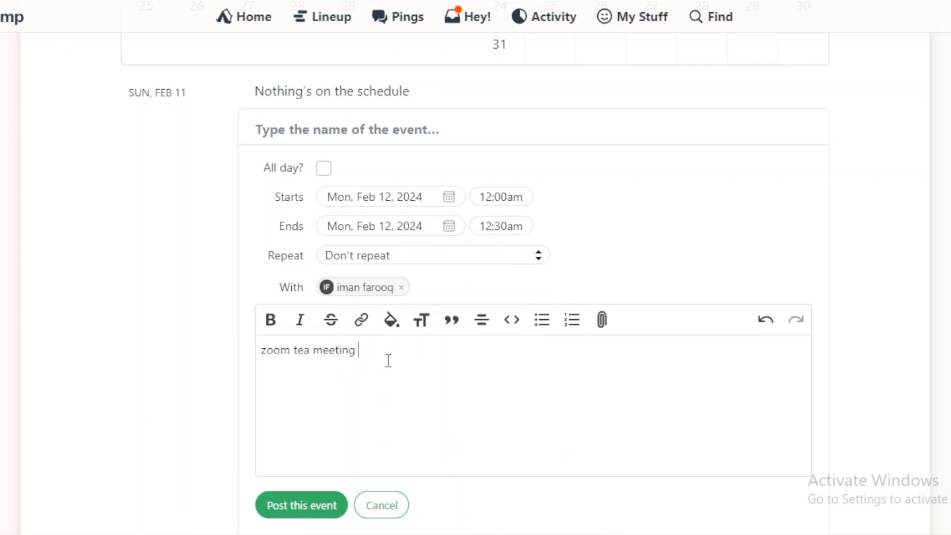
left_click(303, 515)
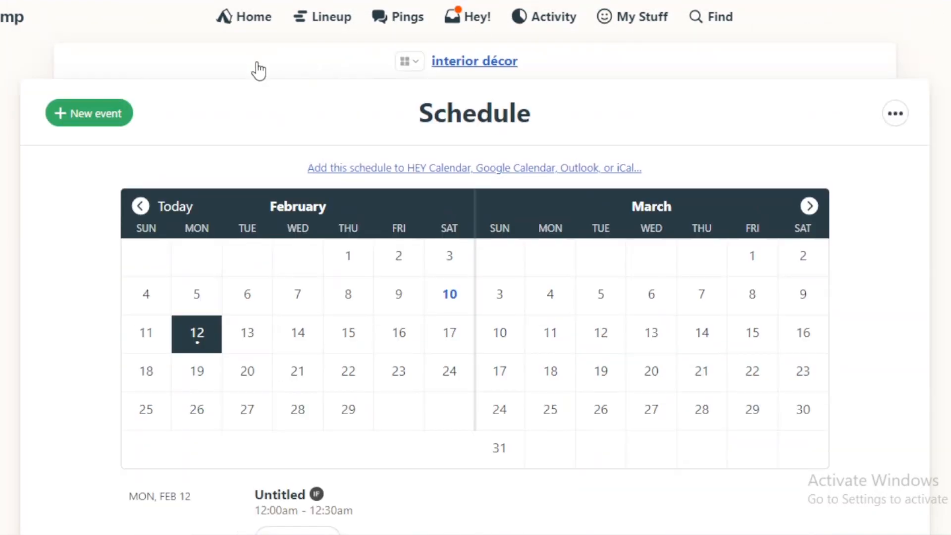
Return to the project page, look over its tool cards and activity, and open the Card Table
left_click(259, 71)
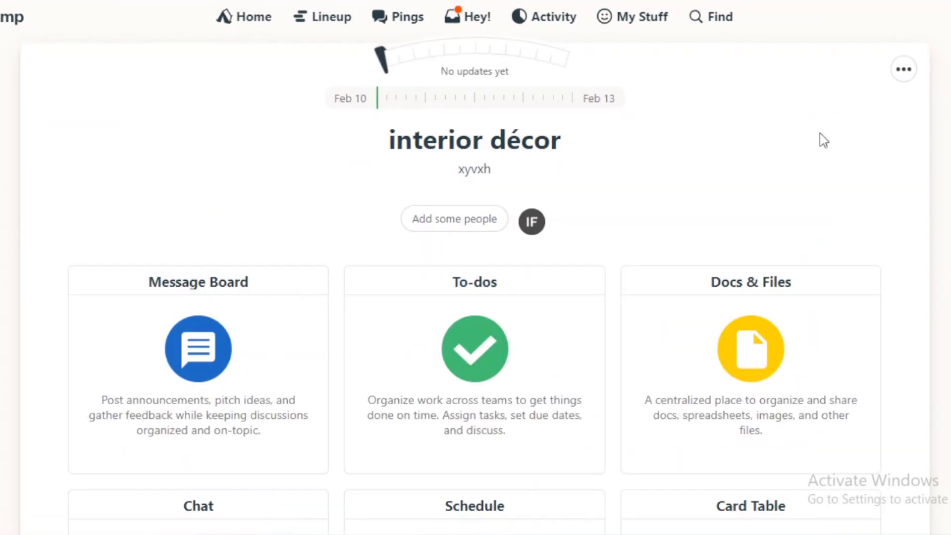
scroll(718, 113, "down", 7)
scroll(768, 317, "down", 1)
scroll(768, 317, "up", 1)
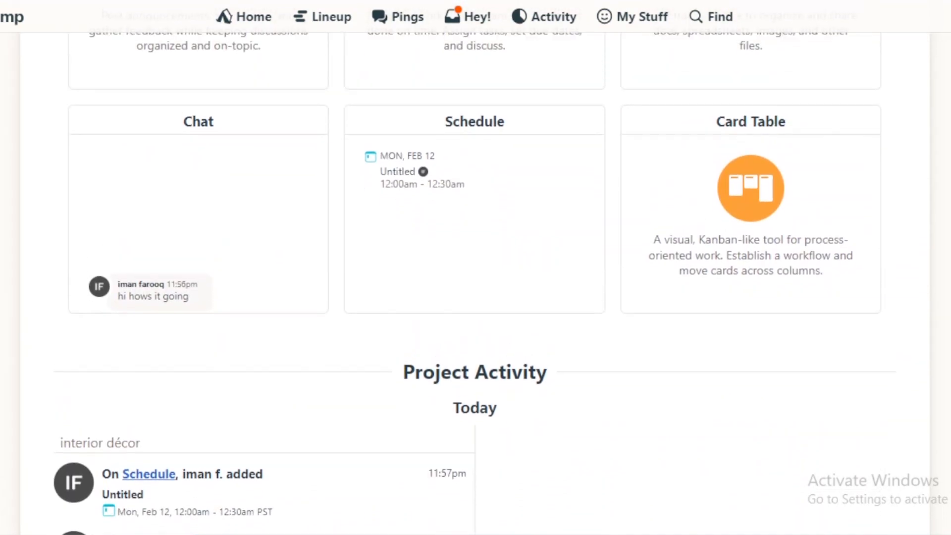
left_click(783, 295)
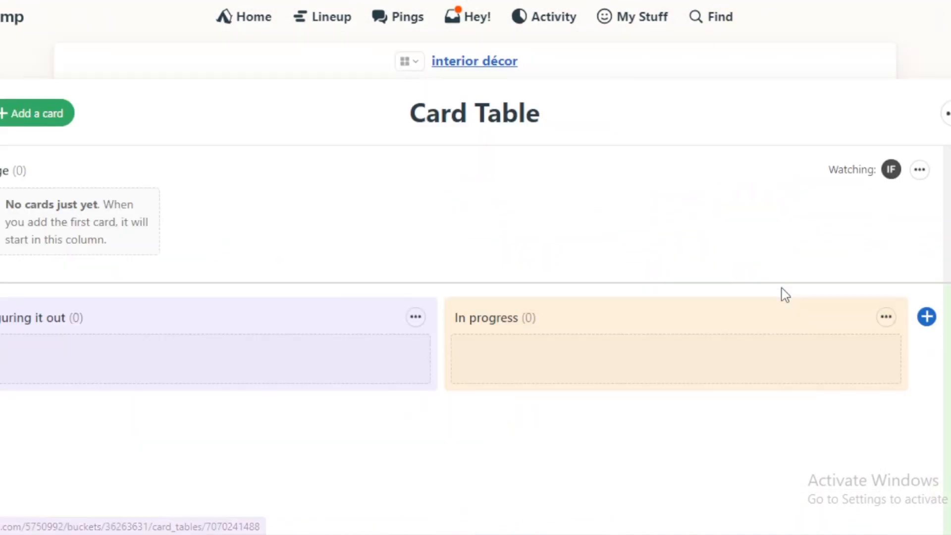
Look over the Card Table's columns and return to the "interior décor" project page
scroll(475, 283, "down", 1)
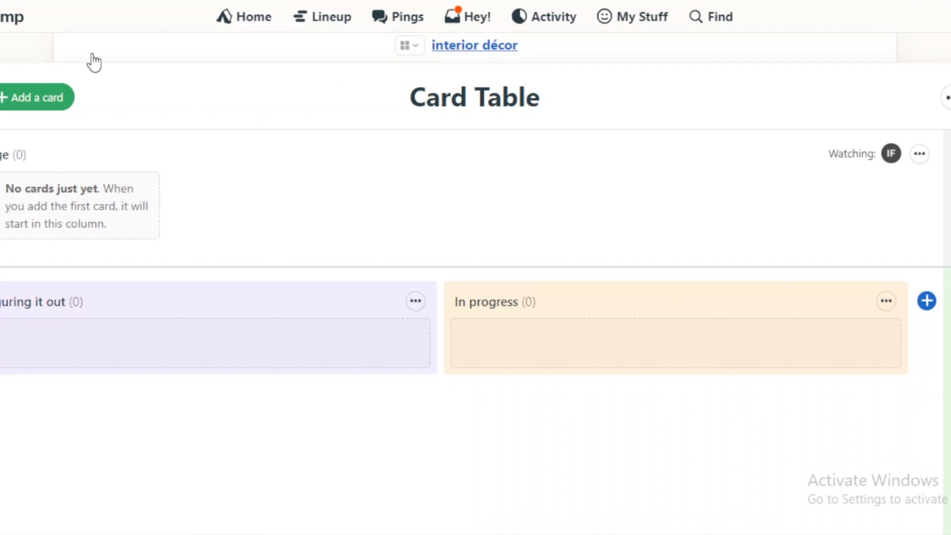
left_click(66, 60)
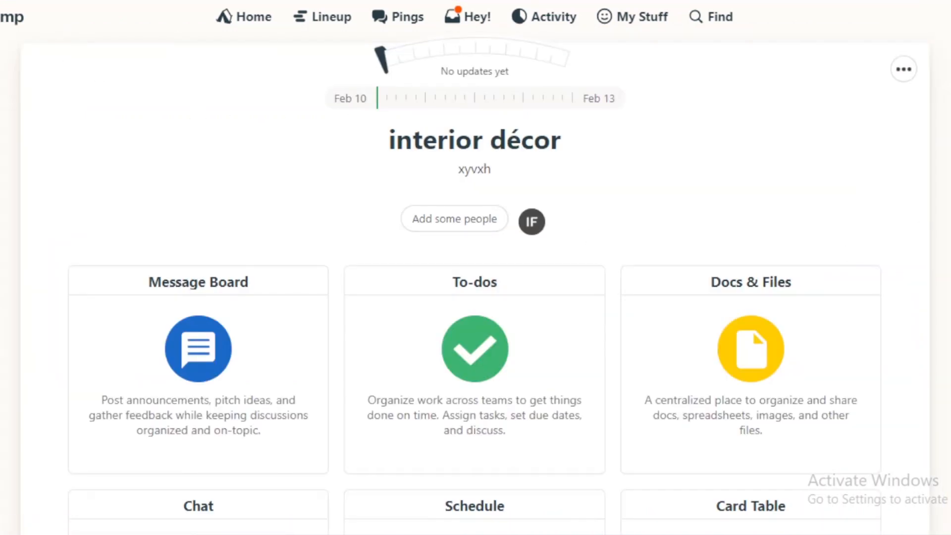
scroll(475, 282, "down", 9)
scroll(700, 510, "up", 5)
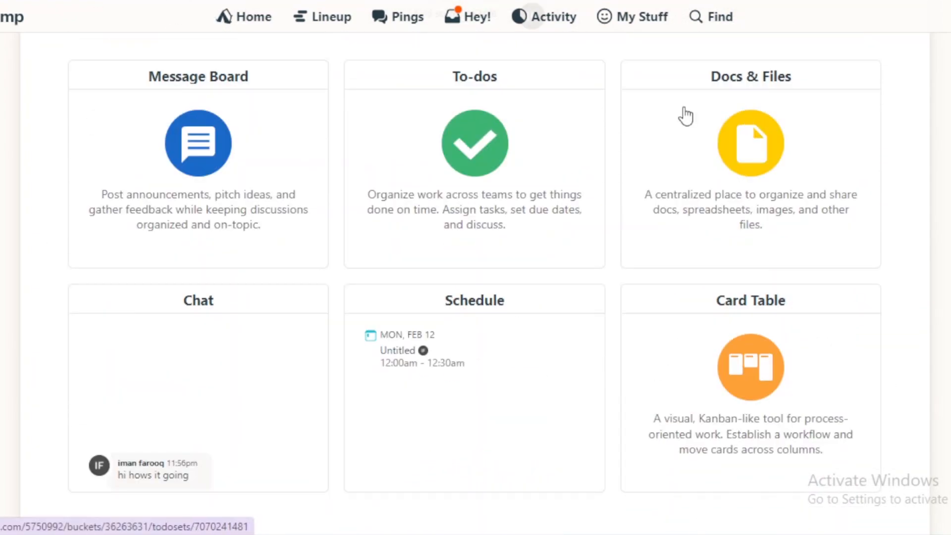
scroll(686, 116, "up", 1)
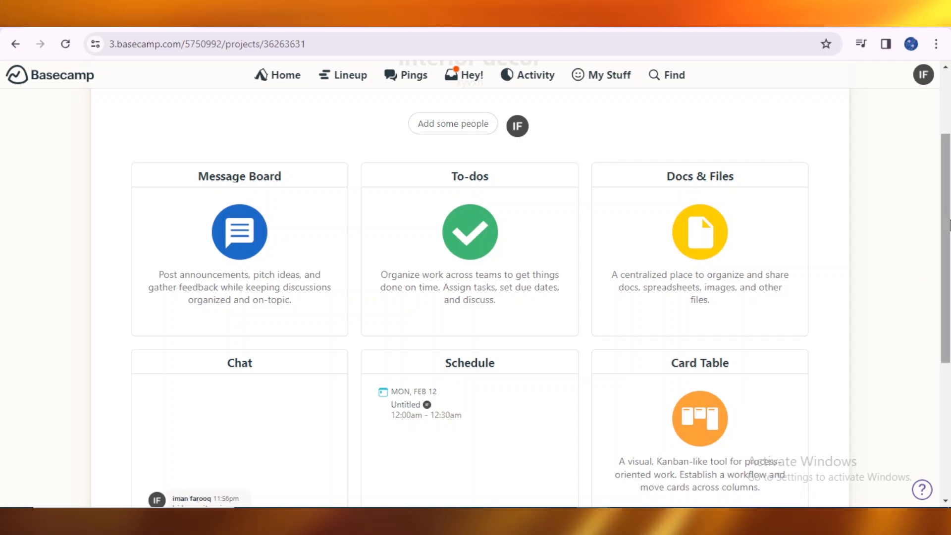
scroll(495, 272, "up", 3)
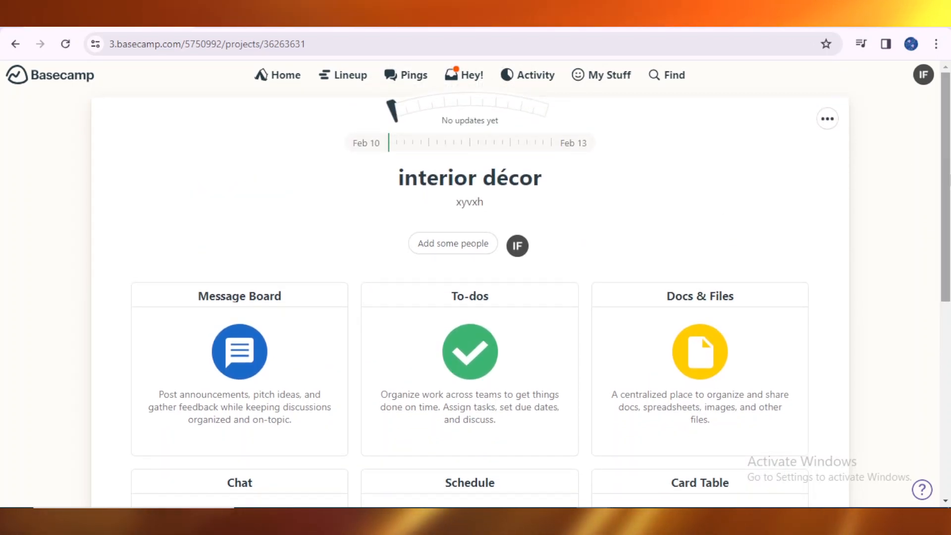
scroll(724, 207, "down", 2)
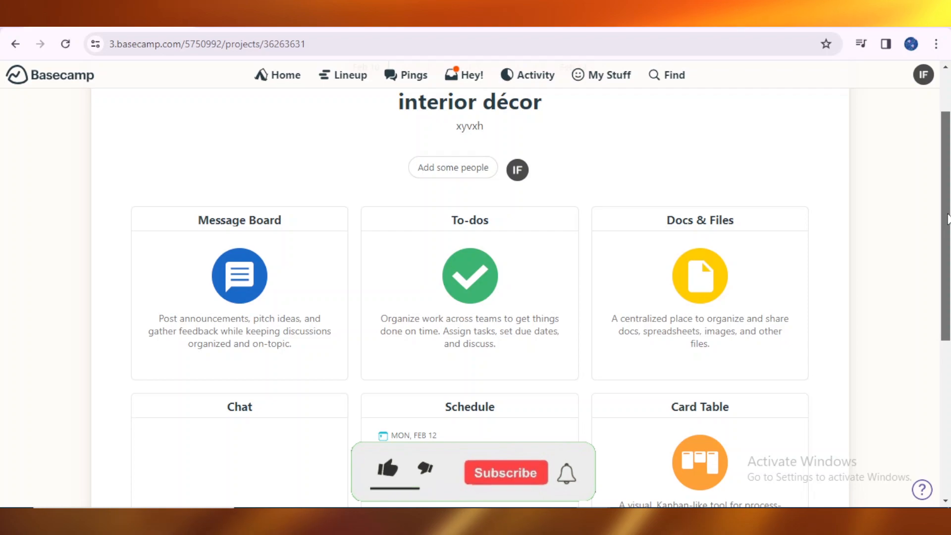
left_click_drag(947, 218, 947, 240)
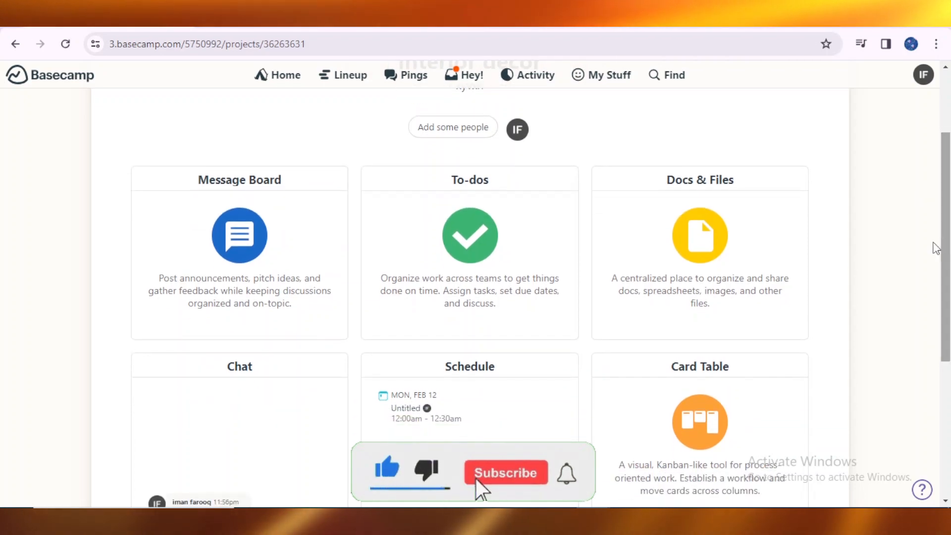